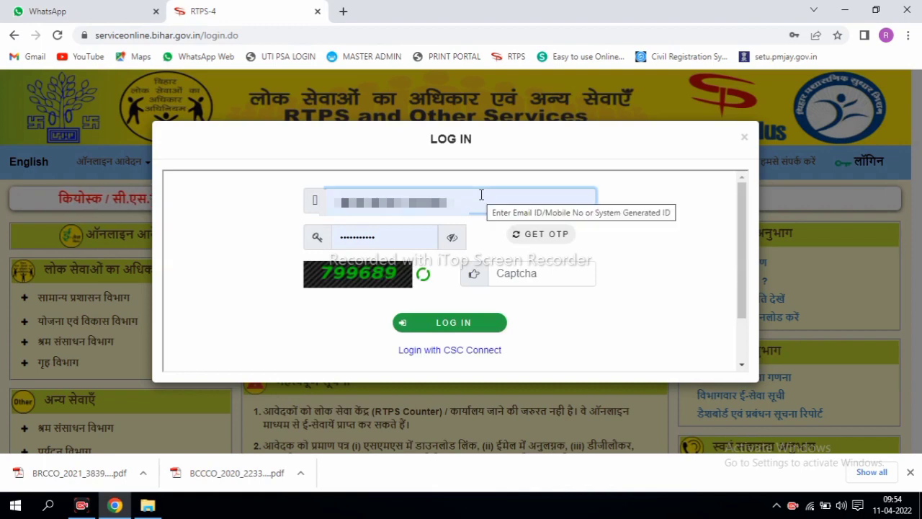
Step: Enter captcha 799689 and log in to ServicePlus
double_click(482, 195)
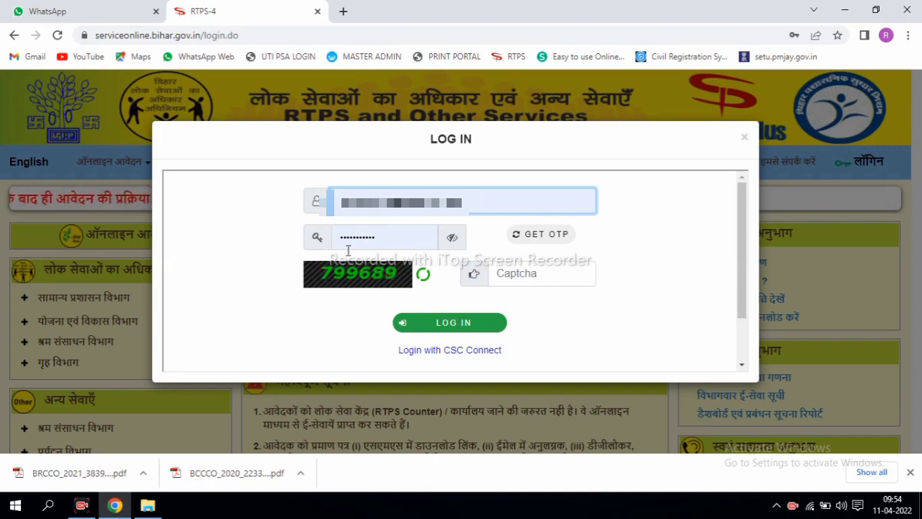
left_click(531, 269)
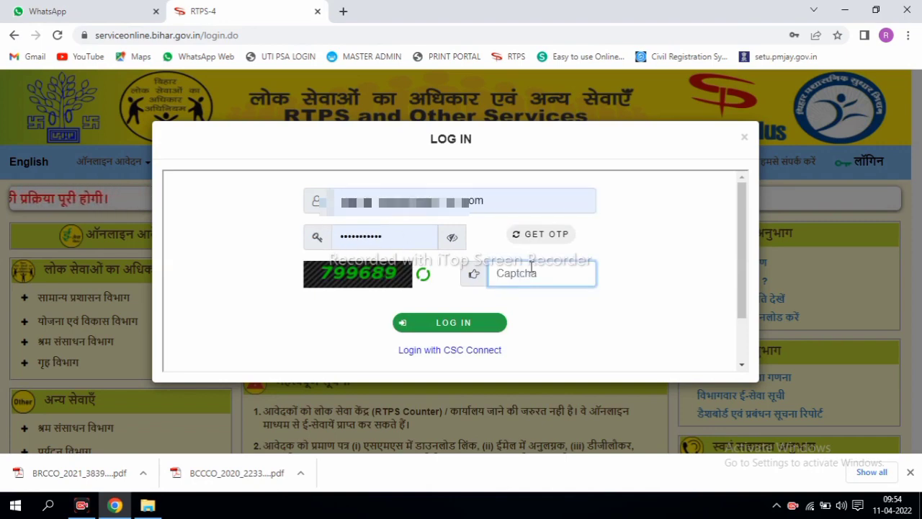
type("799689")
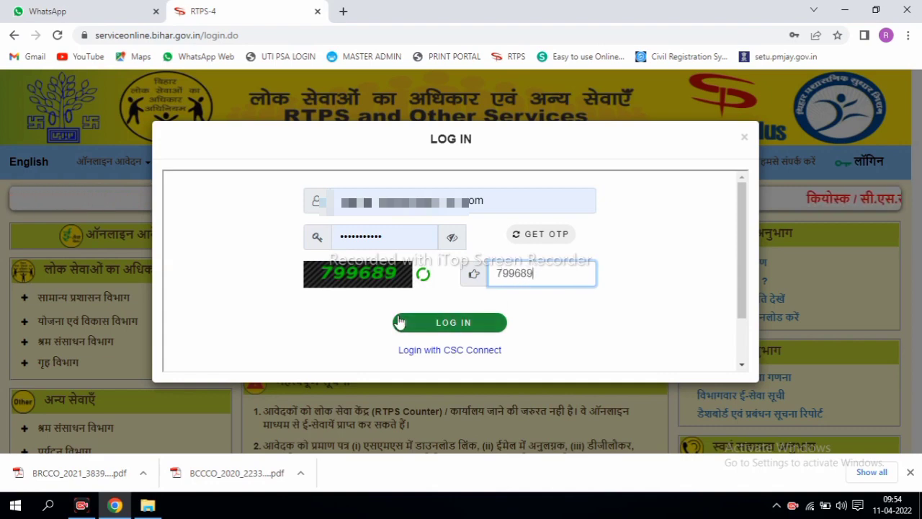
left_click(442, 324)
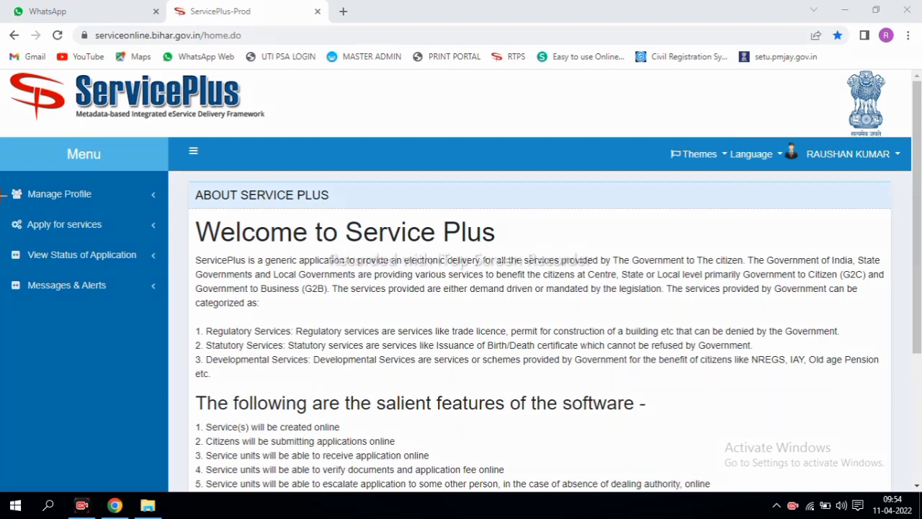
Step: Highlight the Apply for services menu, then expand it and open View all available services
mouse_move(6, 172)
left_mouse_down()
mouse_move(123, 321)
mouse_move(170, 313)
left_mouse_up()
mouse_move(2, 208)
left_mouse_down()
mouse_move(71, 239)
mouse_move(165, 243)
left_mouse_up()
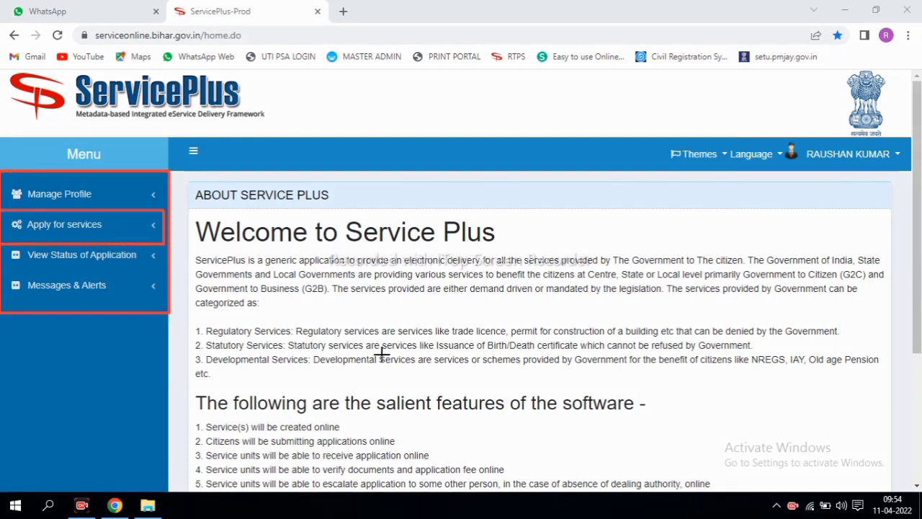
key("Escape")
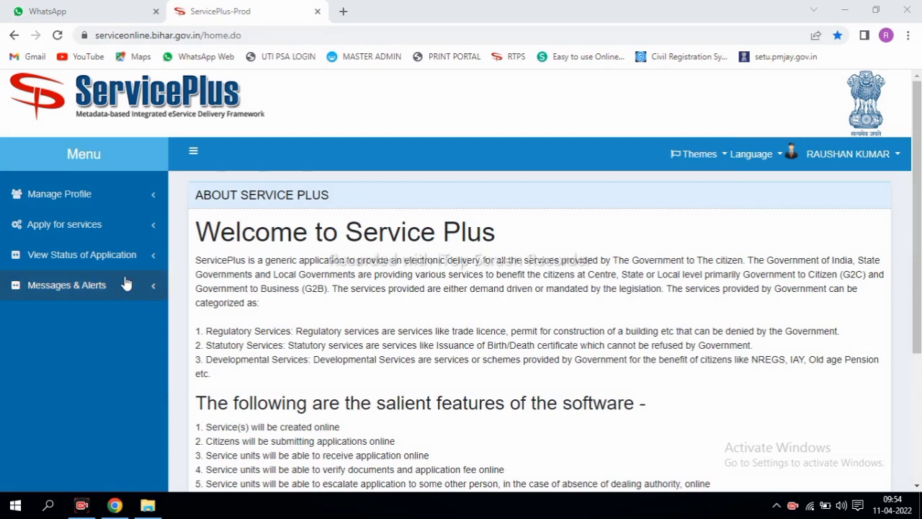
left_click(83, 228)
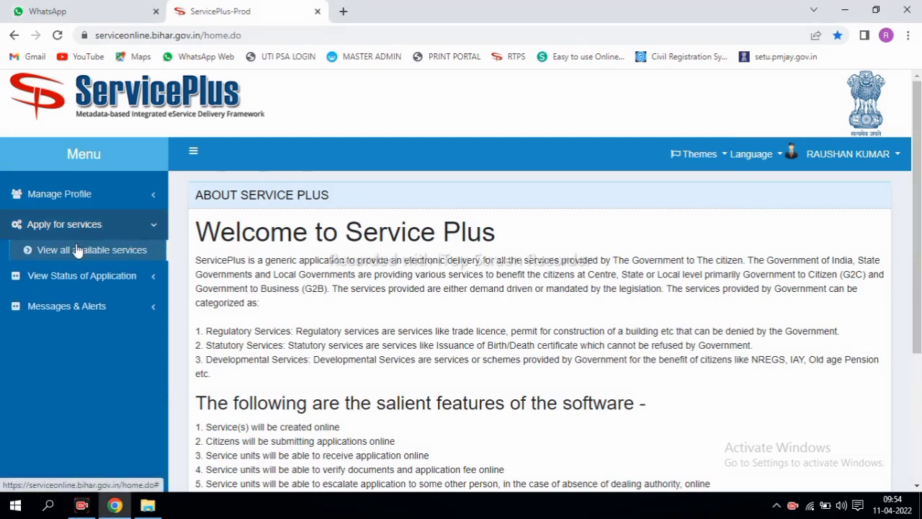
left_click(108, 251)
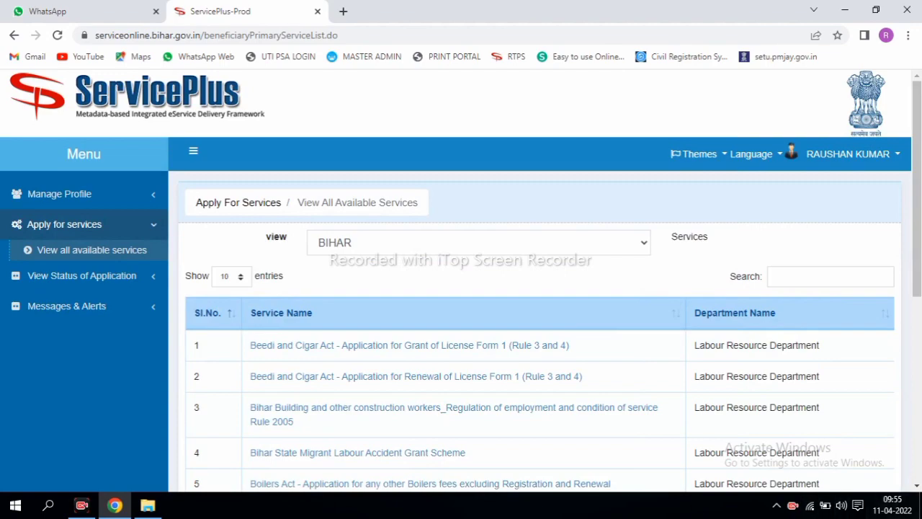
left_click_drag(915, 306, 915, 380)
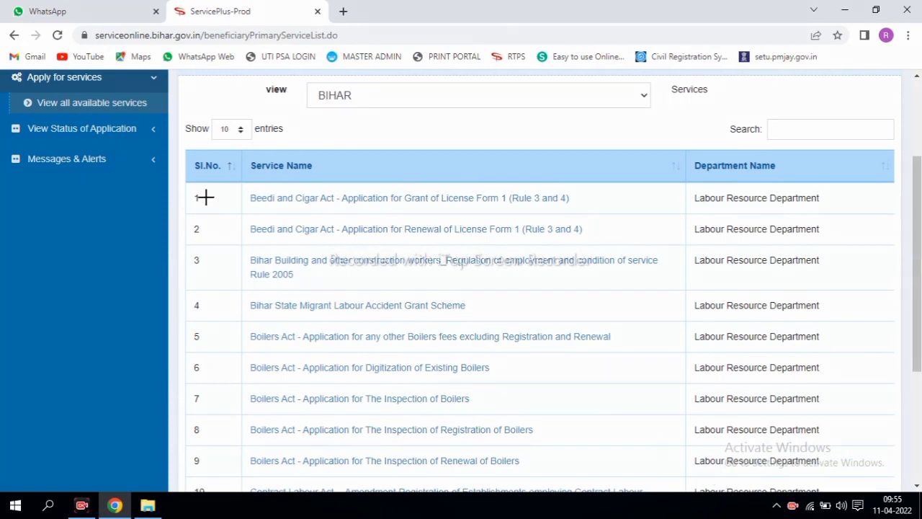
left_click_drag(216, 180, 463, 324)
left_click_drag(522, 353, 631, 432)
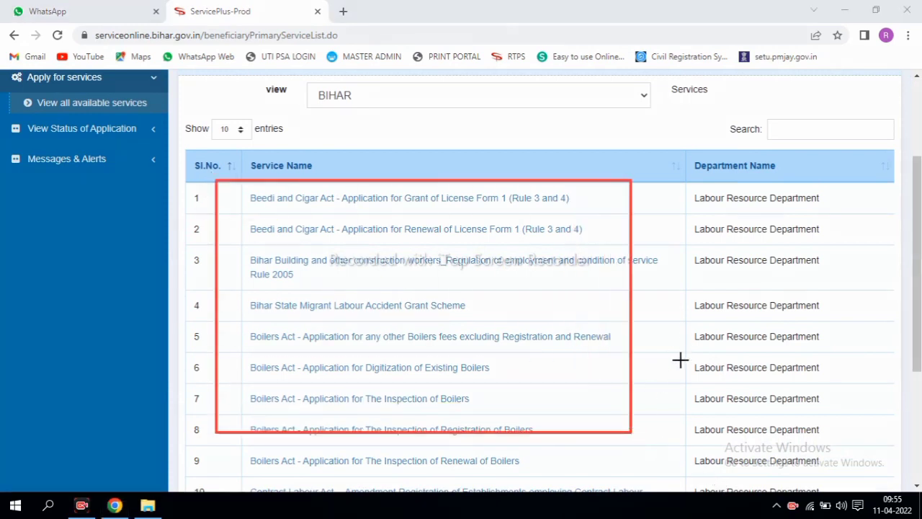
mouse_move(726, 102)
left_mouse_down()
mouse_move(823, 150)
mouse_move(904, 146)
left_mouse_up()
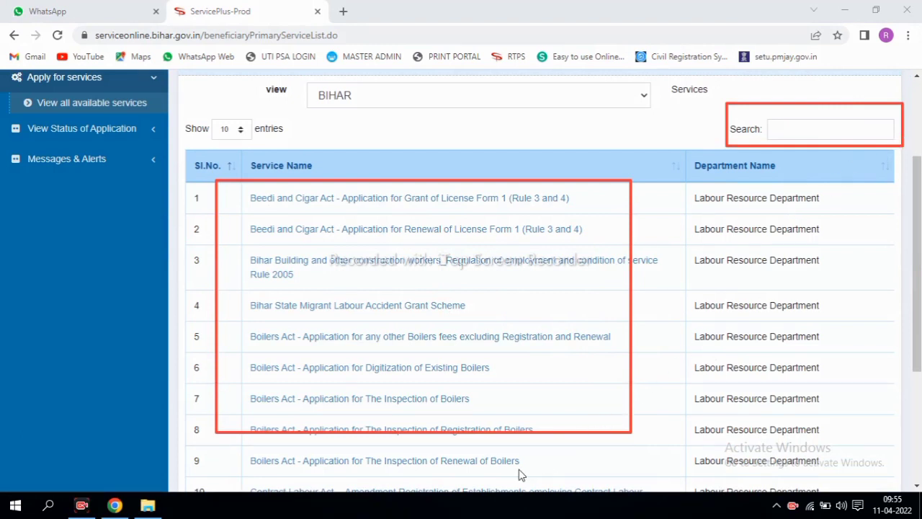
key("Escape")
left_click(790, 130)
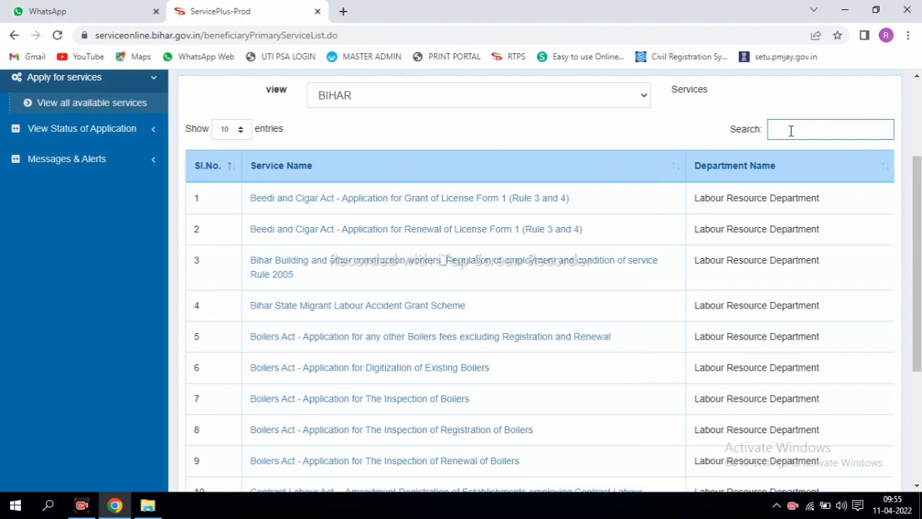
Step: Search services for 'NON' and mark the Govt. of Bihar Non Creamy Layer rows' DM, RO, SDO levels
type("NON CR")
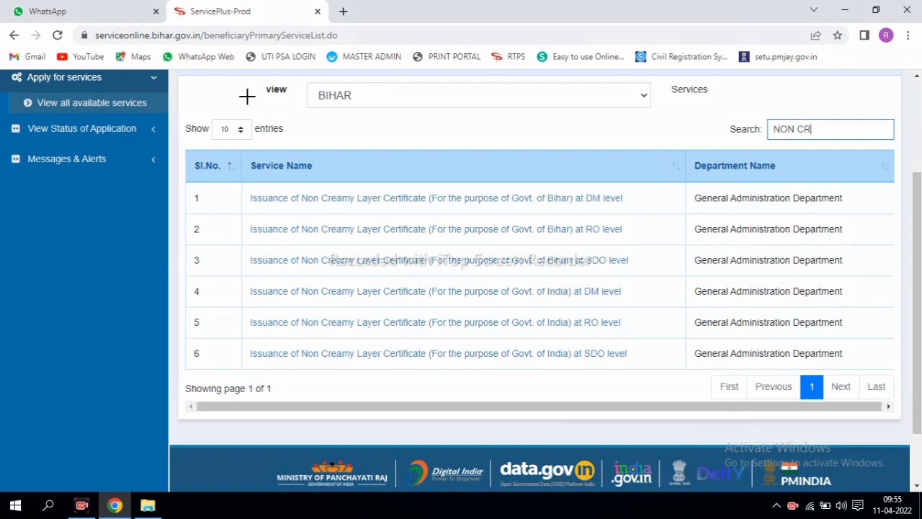
mouse_move(193, 177)
left_mouse_down()
mouse_move(665, 362)
mouse_move(862, 373)
left_mouse_up()
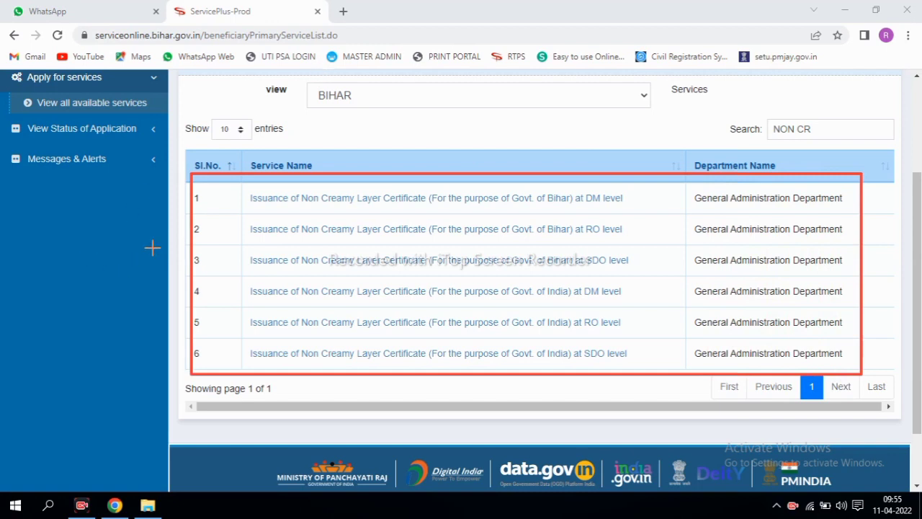
mouse_move(431, 192)
left_mouse_down()
mouse_move(490, 232)
mouse_move(530, 276)
mouse_move(584, 274)
left_mouse_up()
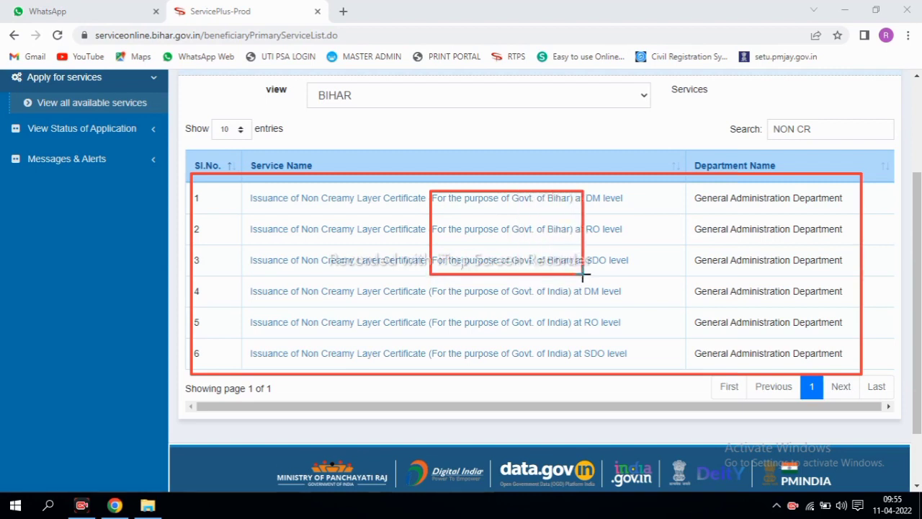
left_click_drag(536, 189, 584, 274)
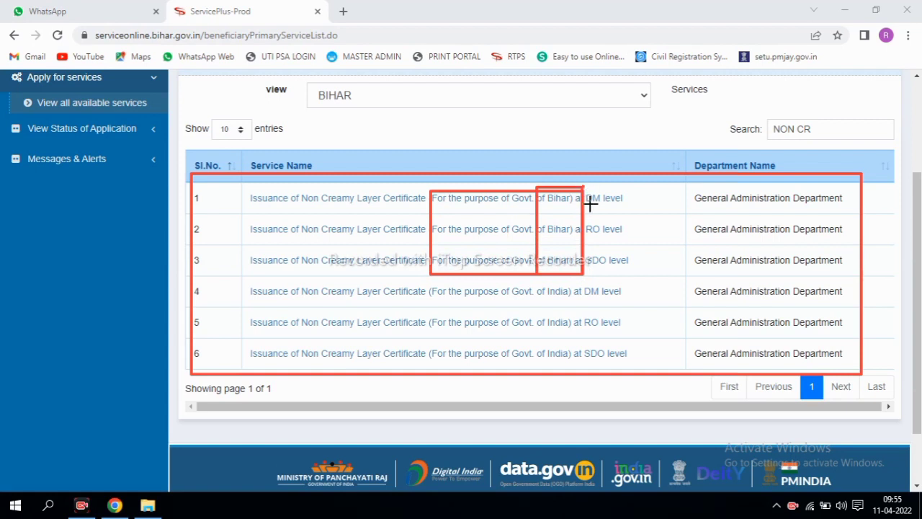
mouse_move(584, 189)
left_mouse_down()
mouse_move(624, 273)
mouse_move(639, 276)
left_mouse_up()
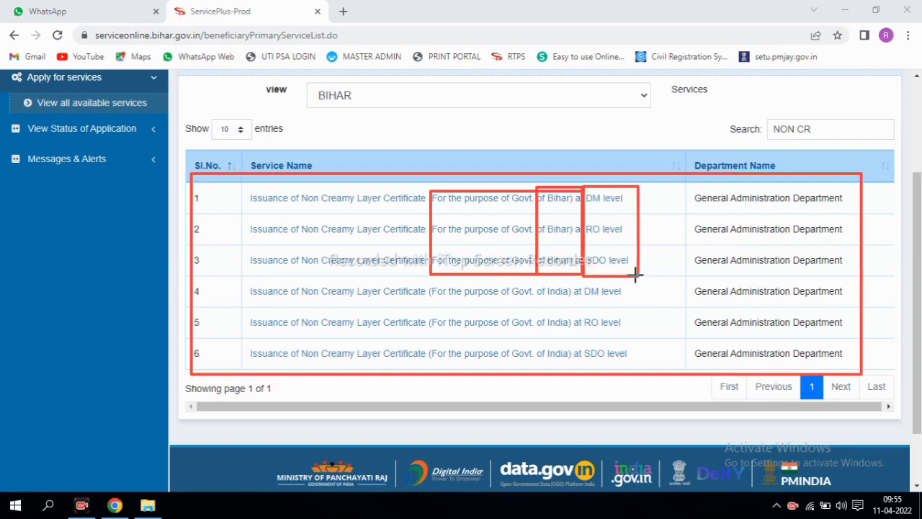
Step: Mark the Govt. of India Non Creamy Layer rows and their DM, RO and SDO levels
mouse_move(426, 284)
left_mouse_down()
mouse_move(570, 342)
mouse_move(584, 363)
mouse_move(572, 356)
left_mouse_up()
left_click_drag(539, 276, 581, 366)
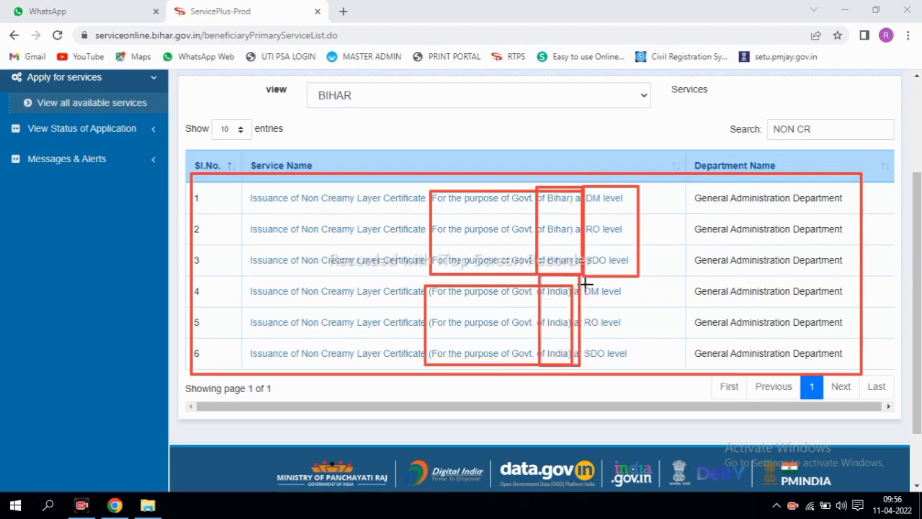
mouse_move(583, 283)
left_mouse_down()
mouse_move(613, 307)
mouse_move(610, 331)
left_mouse_up()
left_click_drag(584, 343, 617, 366)
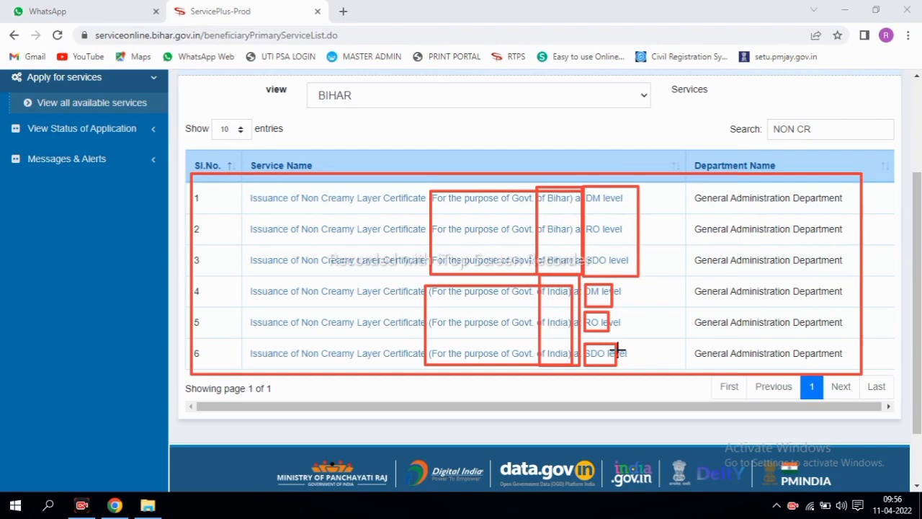
Step: Highlight row 2's Bihar RO-level service name as the one to apply for
left_click_drag(556, 206, 640, 242)
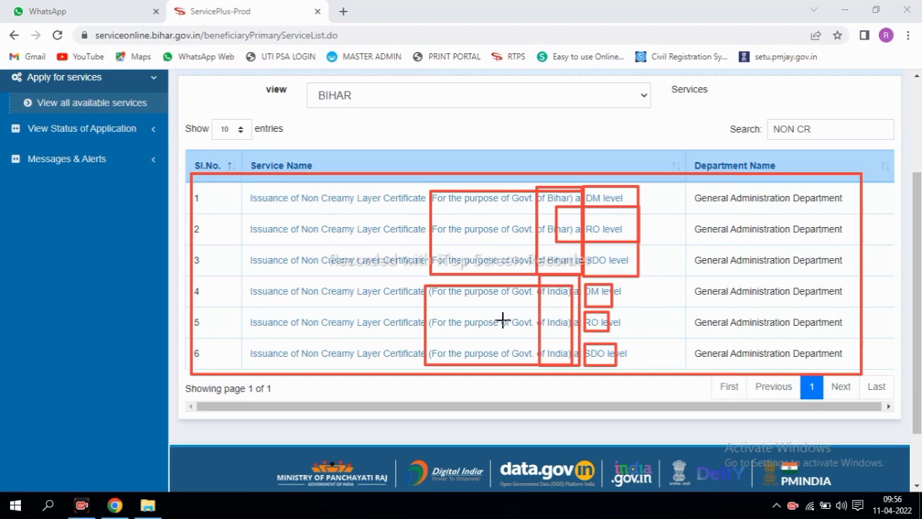
mouse_move(208, 307)
left_mouse_down()
mouse_move(285, 336)
mouse_move(541, 360)
mouse_move(618, 335)
left_mouse_up()
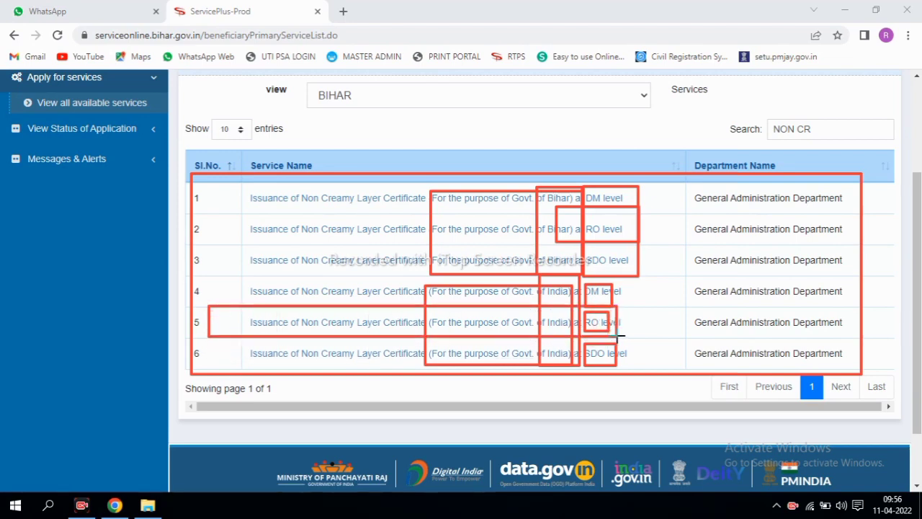
mouse_move(227, 214)
left_mouse_down()
mouse_move(320, 242)
mouse_move(625, 243)
left_mouse_up()
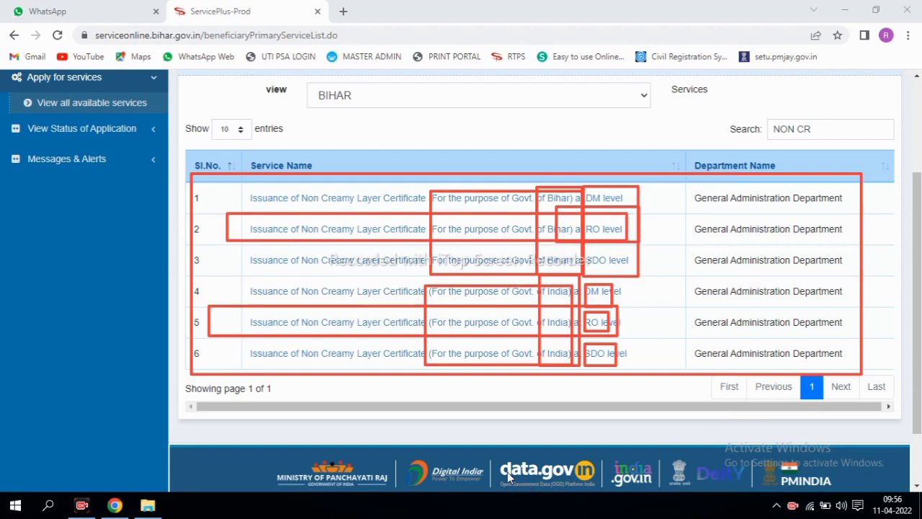
key("Escape")
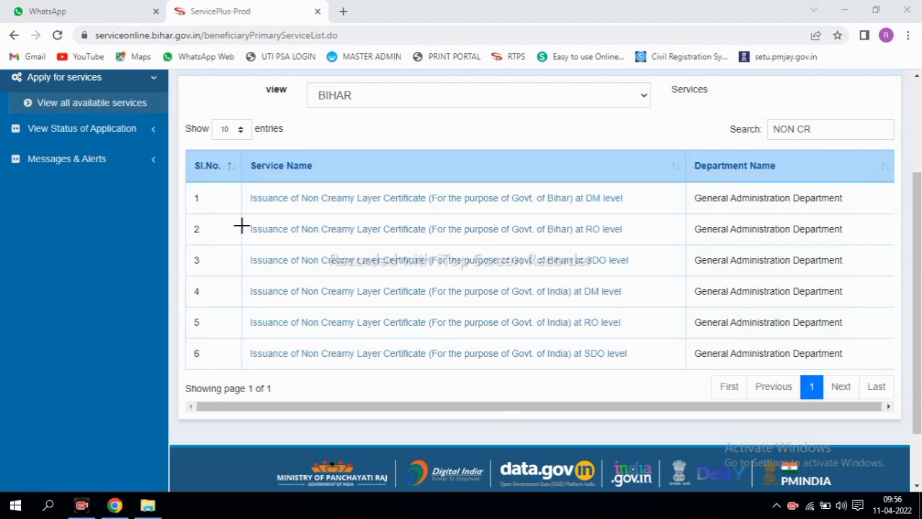
mouse_move(234, 216)
left_mouse_down()
mouse_move(404, 246)
mouse_move(627, 246)
left_mouse_up()
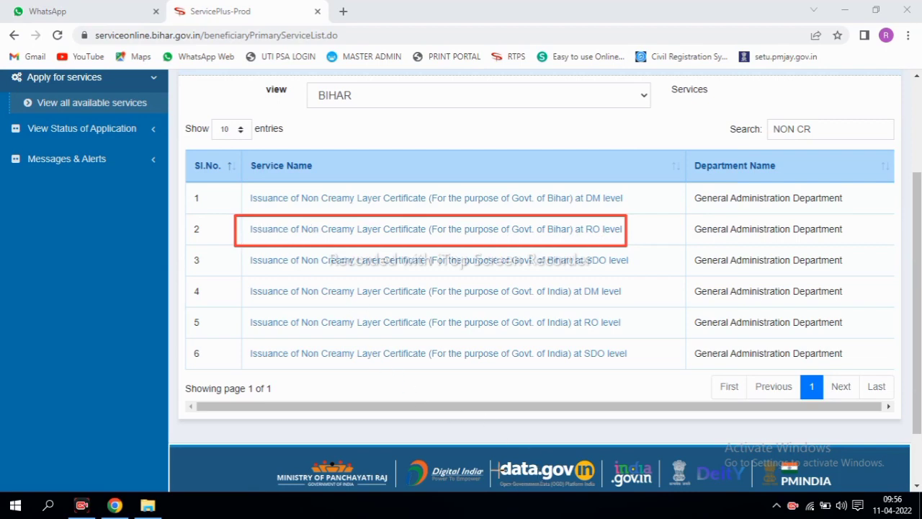
Step: Open row 2's Non Creamy Layer (Govt. of Bihar, RO level) form and keep old issued certificate at No
left_click(434, 231)
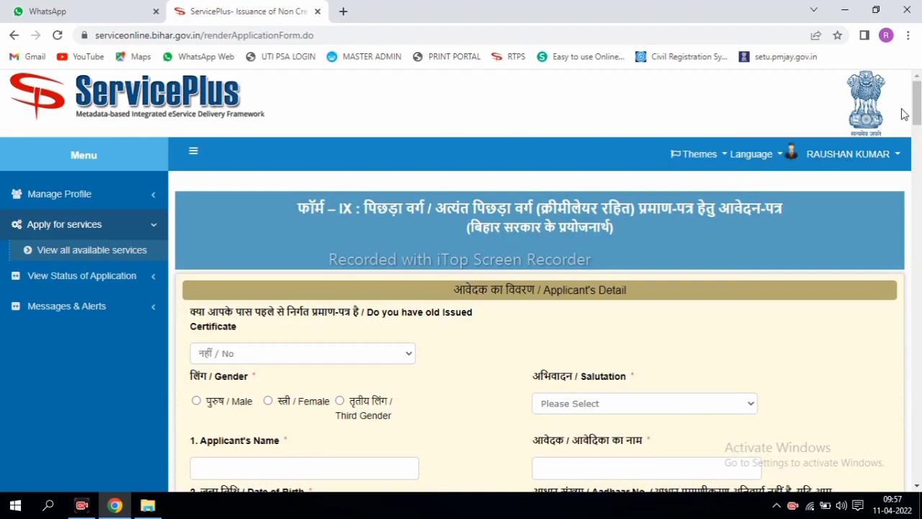
scroll(916, 115, "down", 2)
scroll(510, 114, "down", 1)
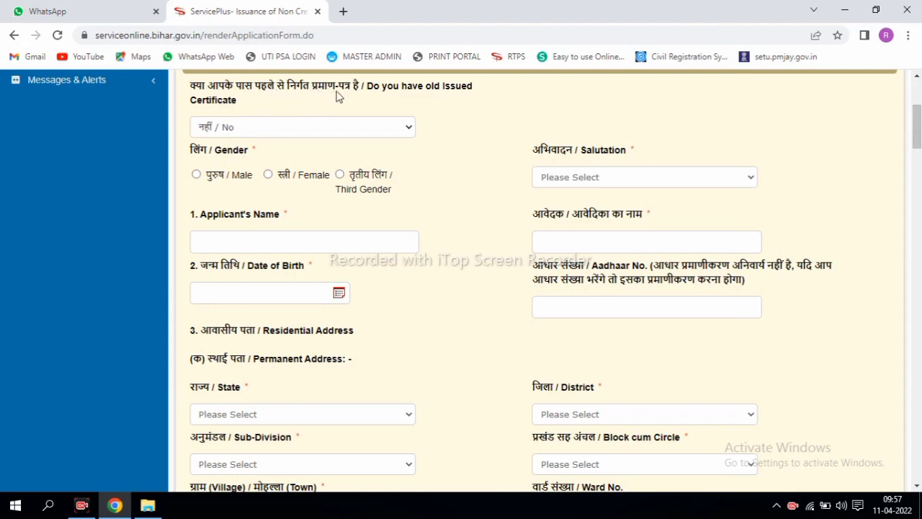
left_click(251, 133)
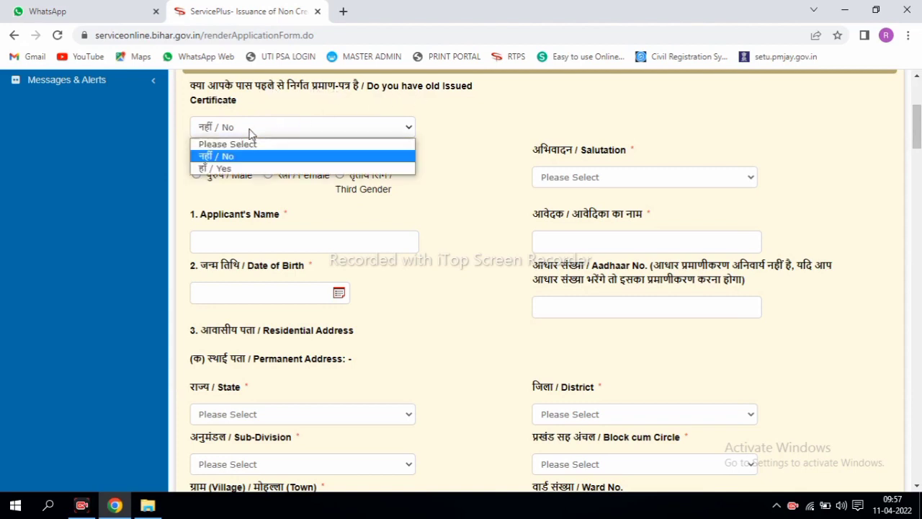
left_click(467, 118)
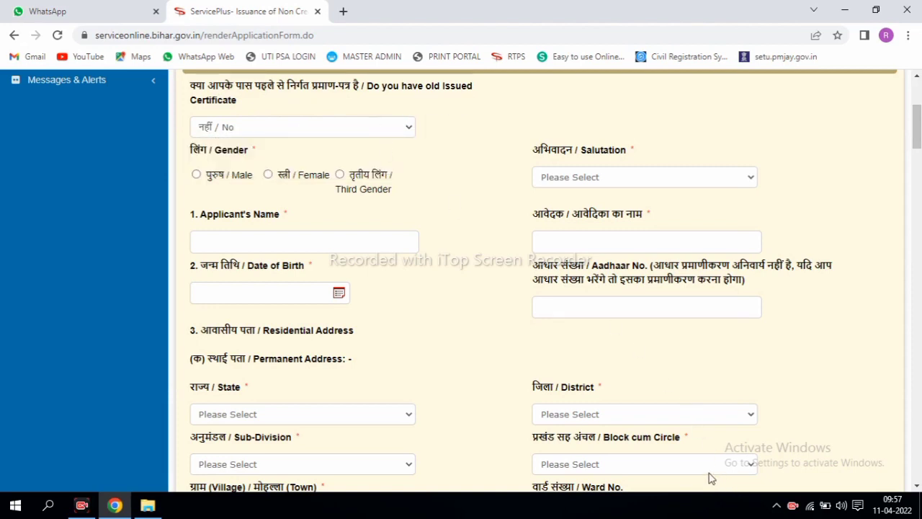
mouse_move(180, 137)
left_mouse_down()
mouse_move(247, 189)
mouse_move(404, 200)
left_mouse_up()
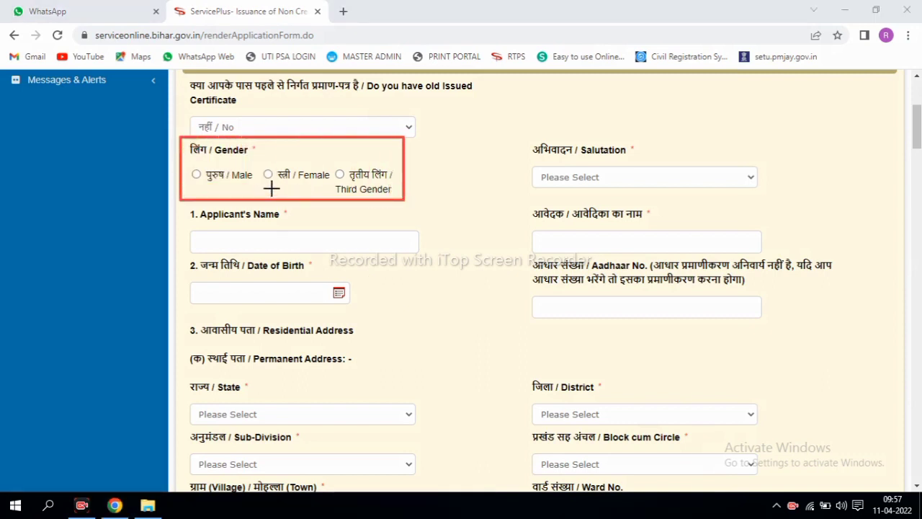
mouse_move(514, 135)
left_mouse_down()
mouse_move(603, 198)
mouse_move(769, 202)
left_mouse_up()
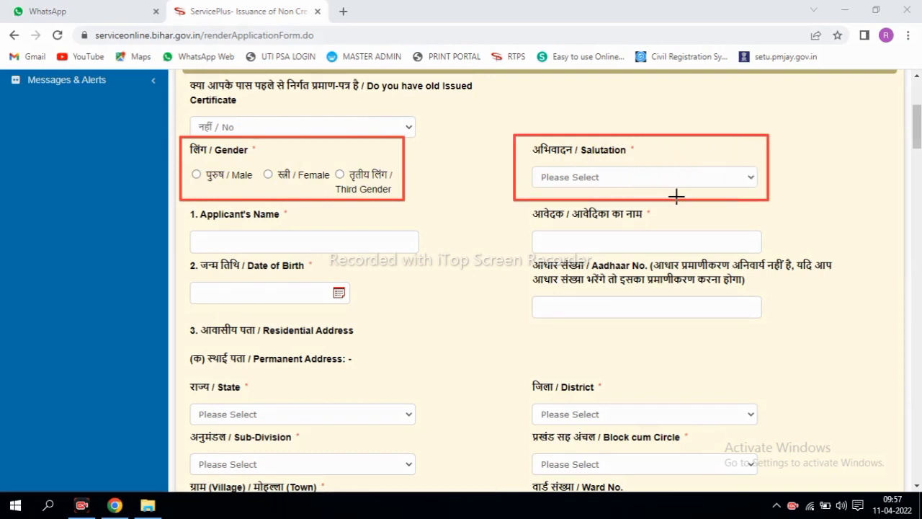
mouse_move(178, 208)
left_mouse_down()
mouse_move(339, 264)
mouse_move(433, 257)
left_mouse_up()
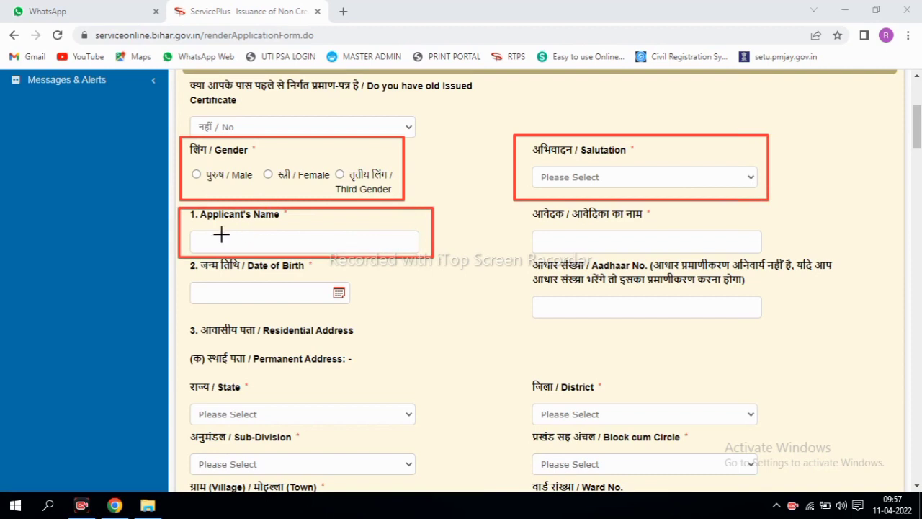
mouse_move(508, 211)
left_mouse_down()
mouse_move(556, 238)
mouse_move(674, 259)
mouse_move(758, 256)
left_mouse_up()
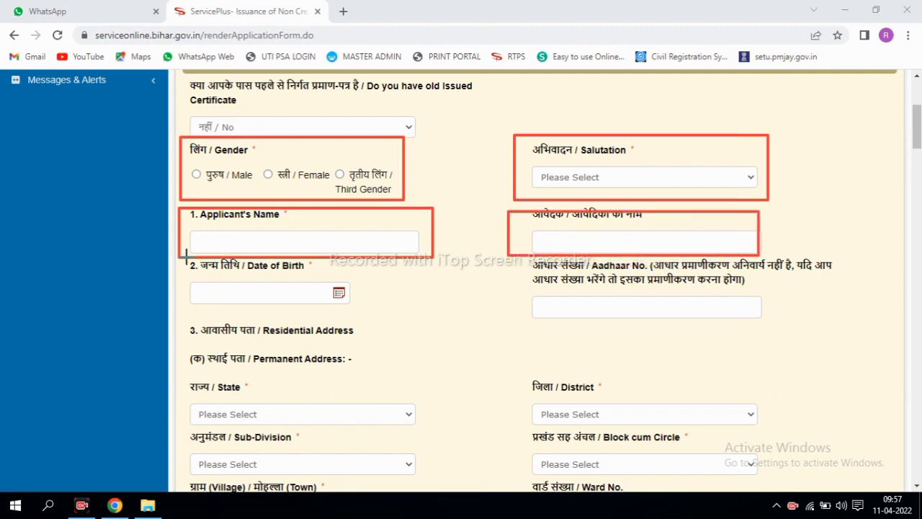
mouse_move(182, 257)
left_mouse_down()
mouse_move(233, 286)
mouse_move(365, 315)
left_mouse_up()
mouse_move(530, 257)
left_mouse_down()
mouse_move(614, 309)
mouse_move(711, 325)
mouse_move(846, 325)
mouse_move(837, 328)
left_mouse_up()
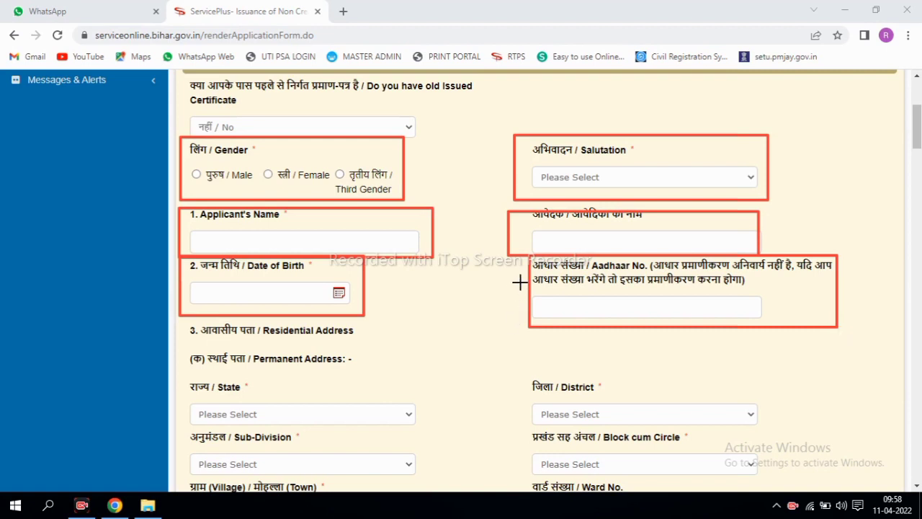
mouse_move(520, 282)
left_mouse_down()
mouse_move(628, 323)
mouse_move(754, 322)
left_mouse_up()
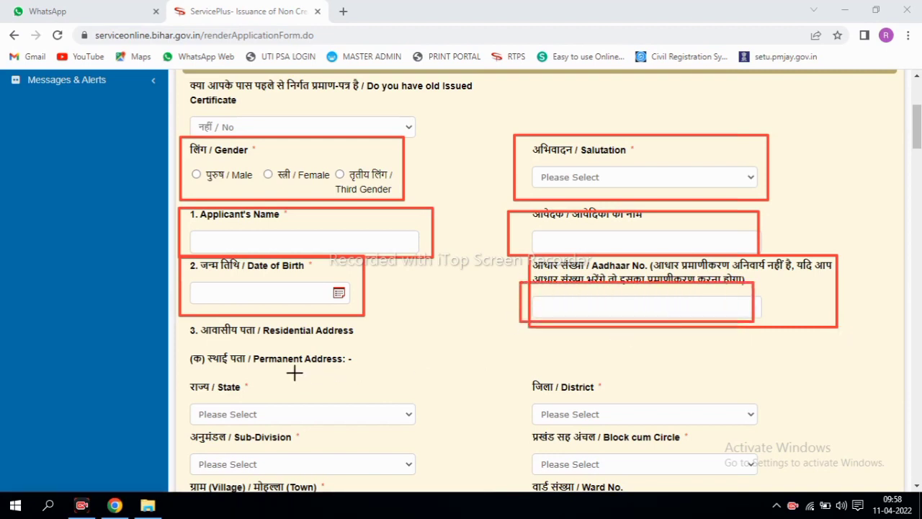
mouse_move(181, 320)
left_mouse_down()
mouse_move(230, 348)
mouse_move(384, 346)
left_mouse_up()
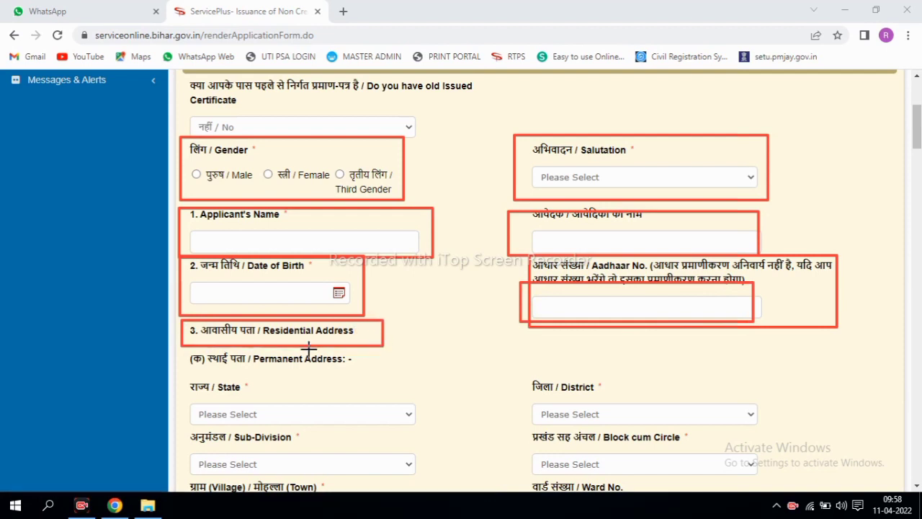
left_click_drag(189, 349, 372, 363)
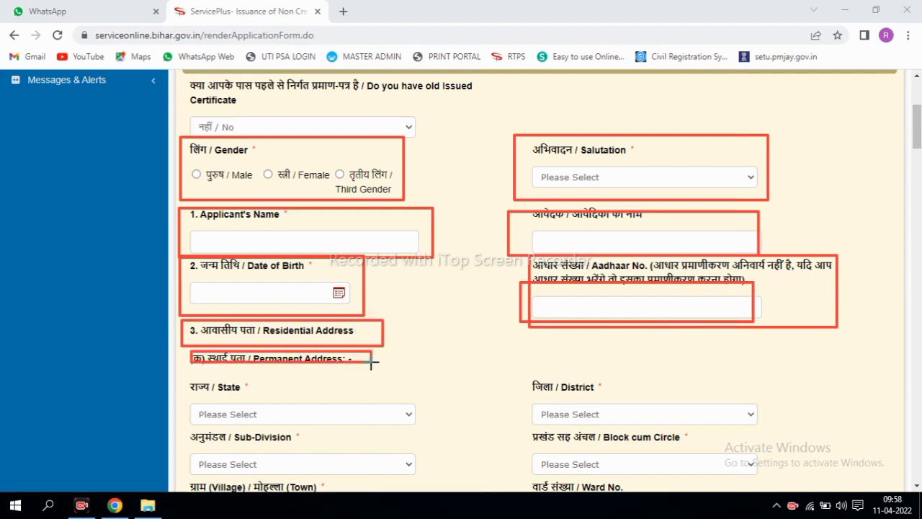
mouse_move(173, 379)
left_mouse_down()
mouse_move(305, 432)
mouse_move(425, 433)
left_mouse_up()
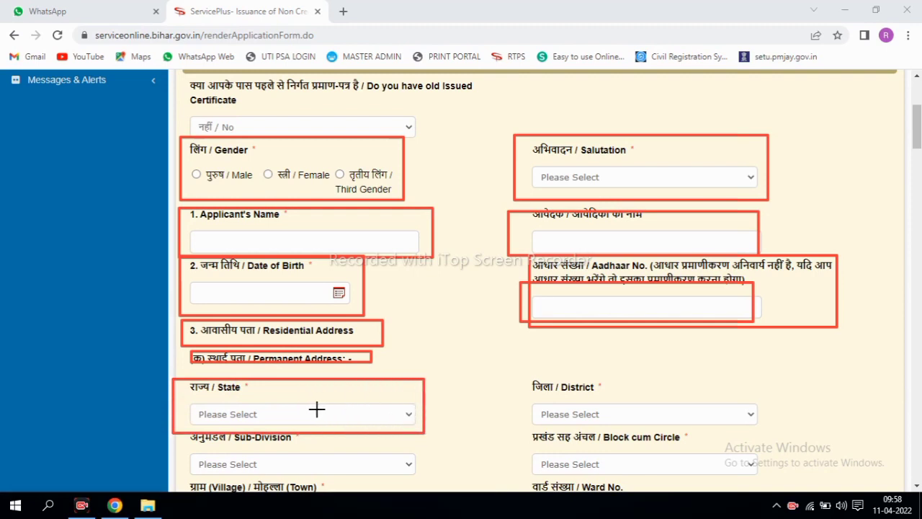
mouse_move(500, 367)
left_mouse_down()
mouse_move(604, 416)
mouse_move(769, 423)
left_mouse_up()
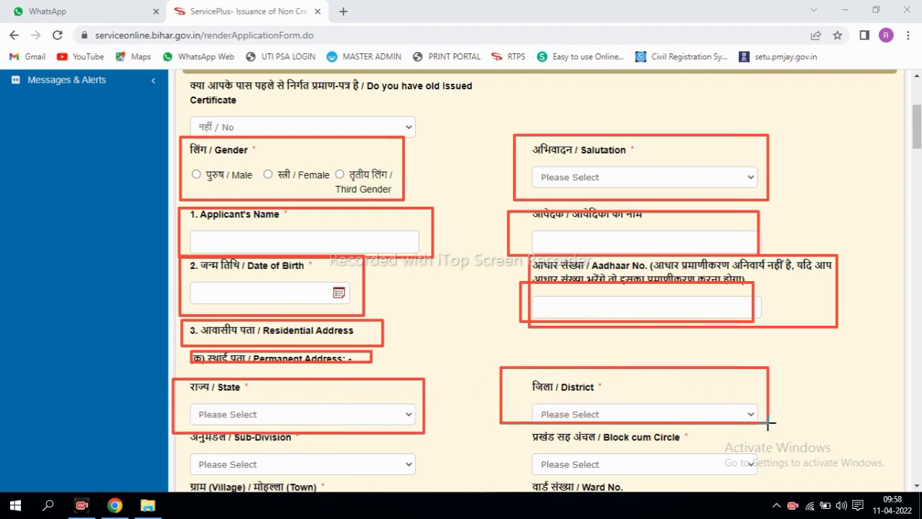
mouse_move(201, 432)
left_mouse_down()
mouse_move(304, 476)
mouse_move(444, 479)
left_mouse_up()
mouse_move(508, 427)
left_mouse_down()
mouse_move(561, 456)
mouse_move(707, 461)
left_mouse_up()
key("Escape")
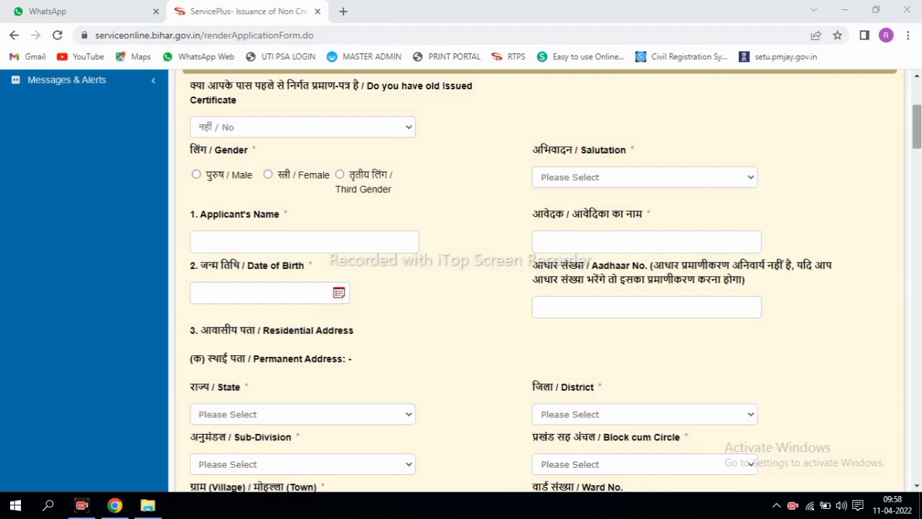
scroll(815, 173, "down", 5)
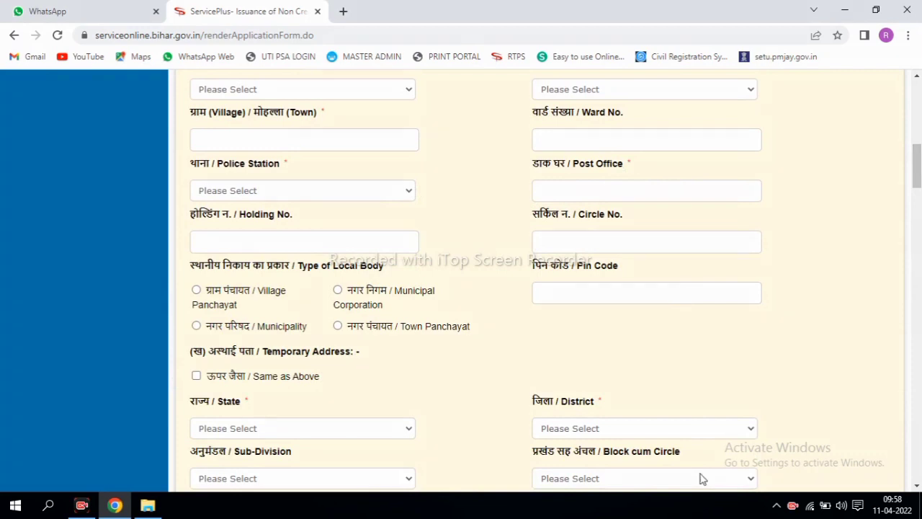
mouse_move(191, 111)
left_mouse_down()
mouse_move(284, 142)
mouse_move(367, 152)
left_mouse_up()
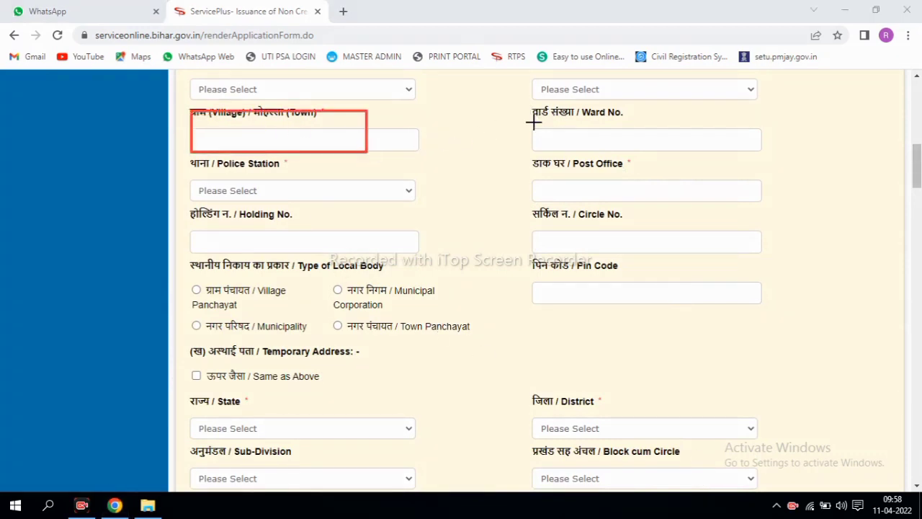
mouse_move(531, 112)
left_mouse_down()
mouse_move(656, 153)
mouse_move(732, 151)
left_mouse_up()
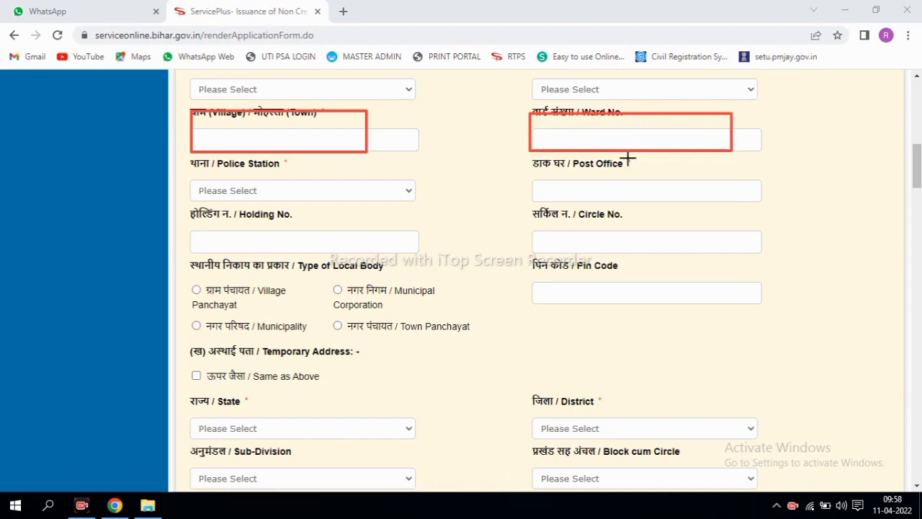
left_click_drag(621, 151, 644, 167)
mouse_move(179, 154)
left_mouse_down()
mouse_move(336, 218)
mouse_move(445, 212)
left_mouse_up()
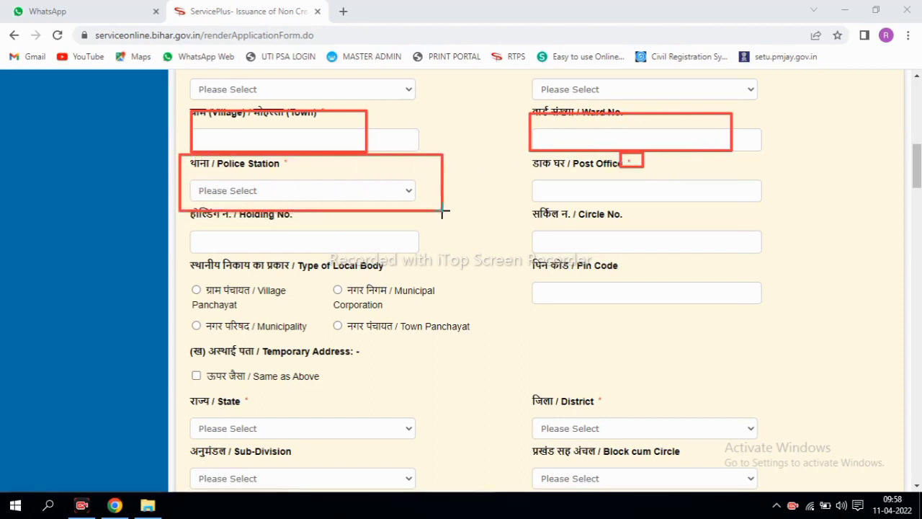
mouse_move(532, 141)
left_mouse_down()
mouse_move(560, 179)
mouse_move(652, 198)
mouse_move(747, 200)
left_mouse_up()
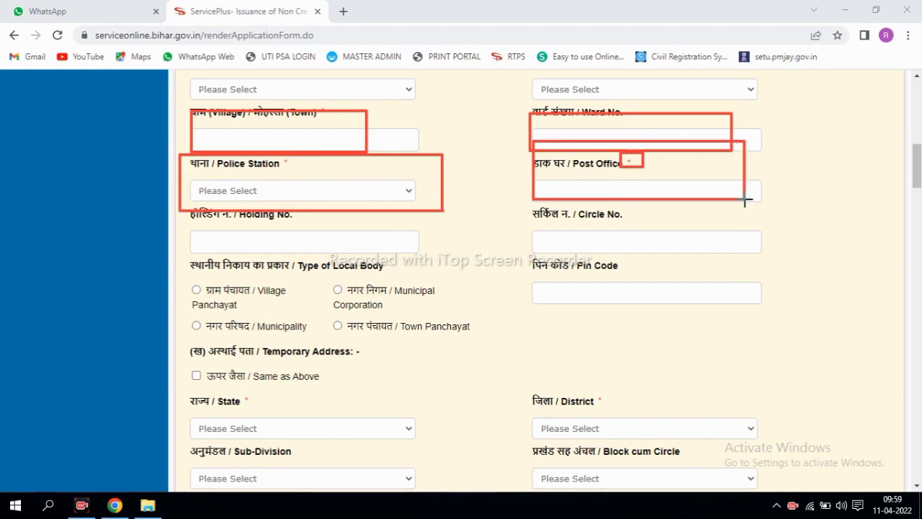
mouse_move(182, 213)
left_mouse_down()
mouse_move(322, 265)
mouse_move(416, 268)
mouse_move(430, 256)
left_mouse_up()
mouse_move(508, 211)
left_mouse_down()
mouse_move(556, 241)
mouse_move(714, 256)
left_mouse_up()
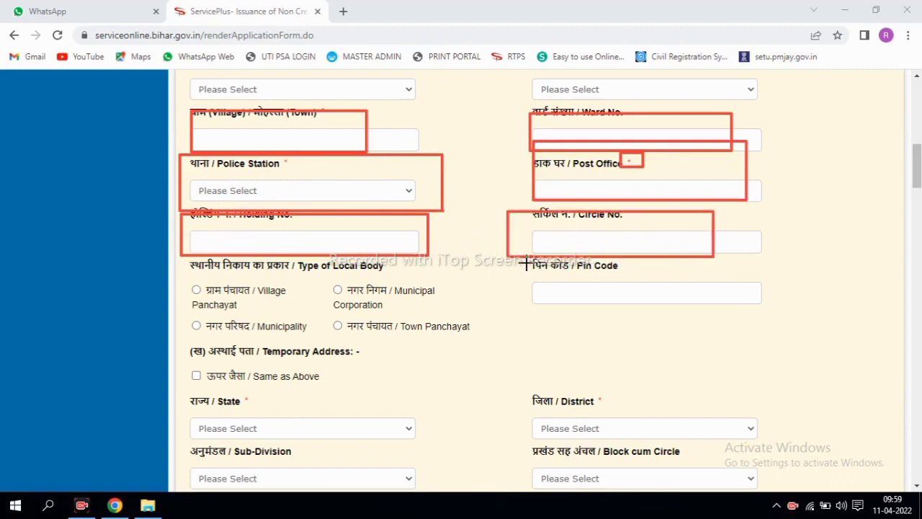
mouse_move(525, 262)
left_mouse_down()
mouse_move(659, 304)
mouse_move(764, 310)
left_mouse_up()
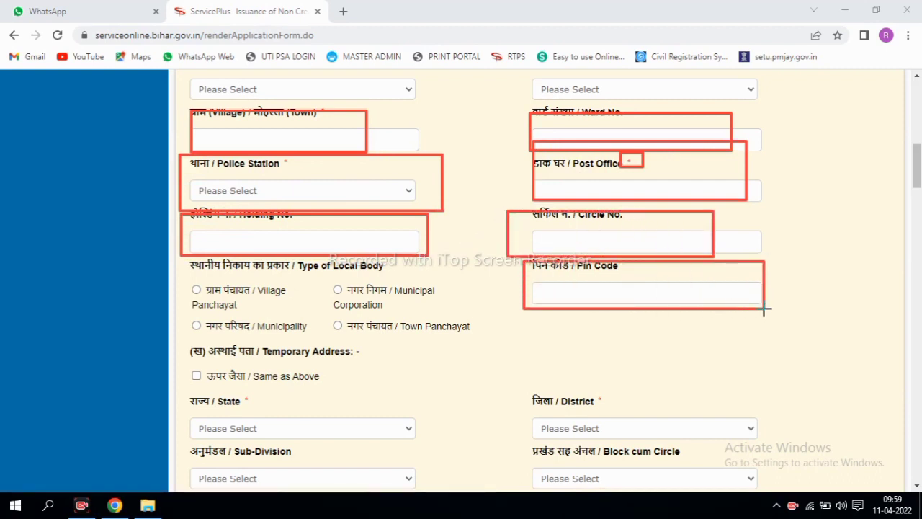
mouse_move(193, 259)
left_mouse_down()
mouse_move(334, 332)
mouse_move(426, 355)
mouse_move(421, 349)
left_mouse_up()
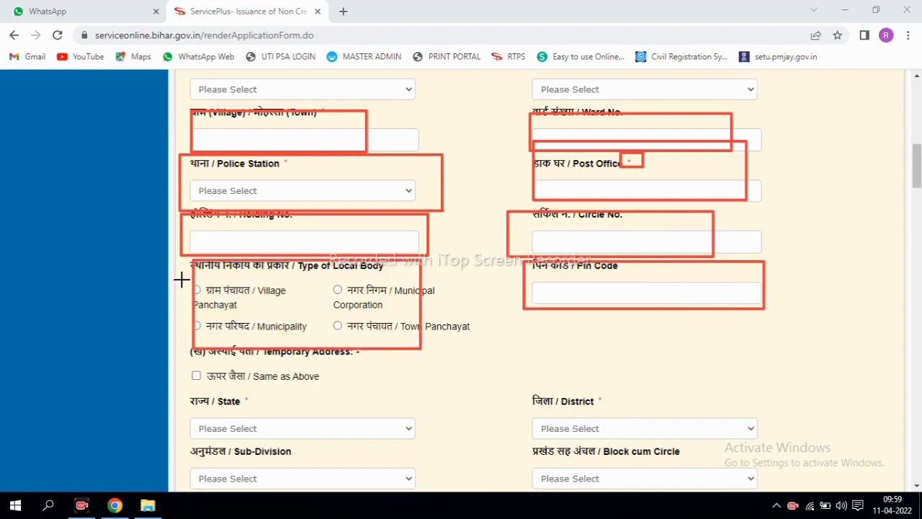
left_click_drag(182, 280, 249, 304)
left_click_drag(173, 302, 262, 337)
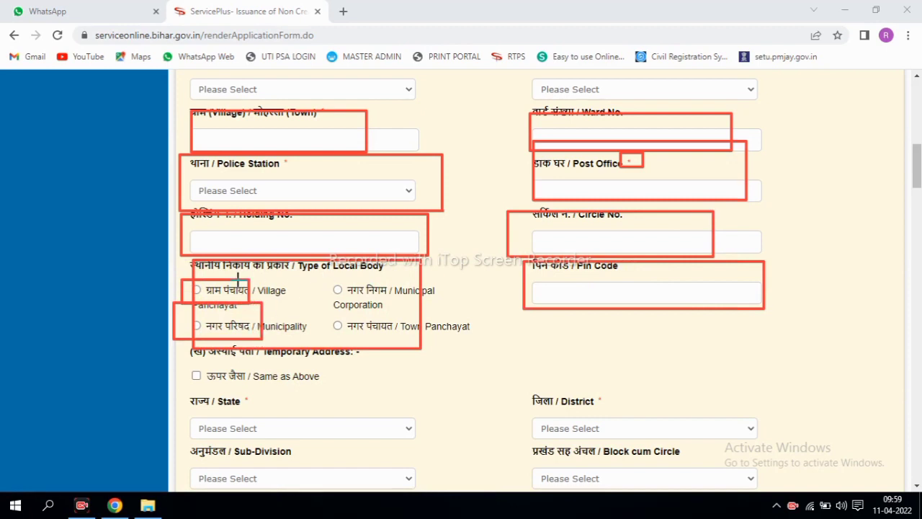
mouse_move(186, 276)
left_mouse_down()
mouse_move(216, 297)
mouse_move(280, 304)
left_mouse_up()
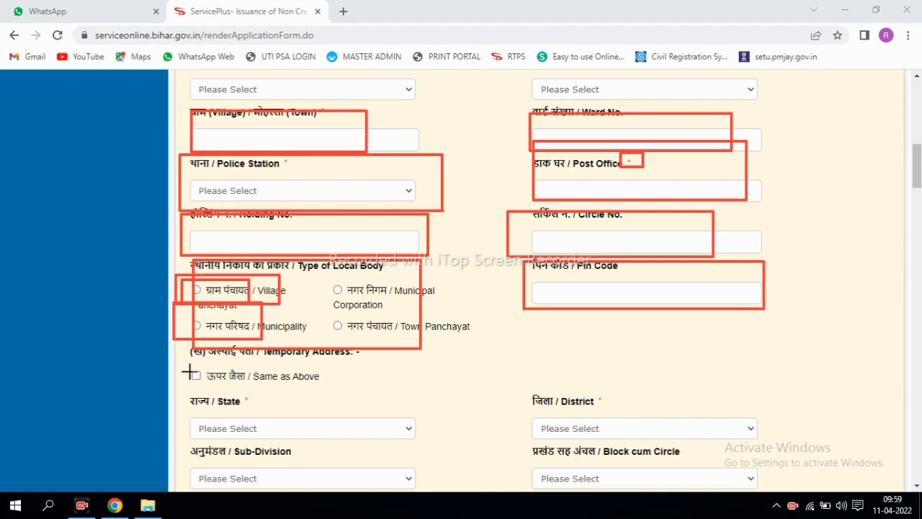
mouse_move(186, 368)
left_mouse_down()
mouse_move(209, 388)
mouse_move(303, 388)
left_mouse_up()
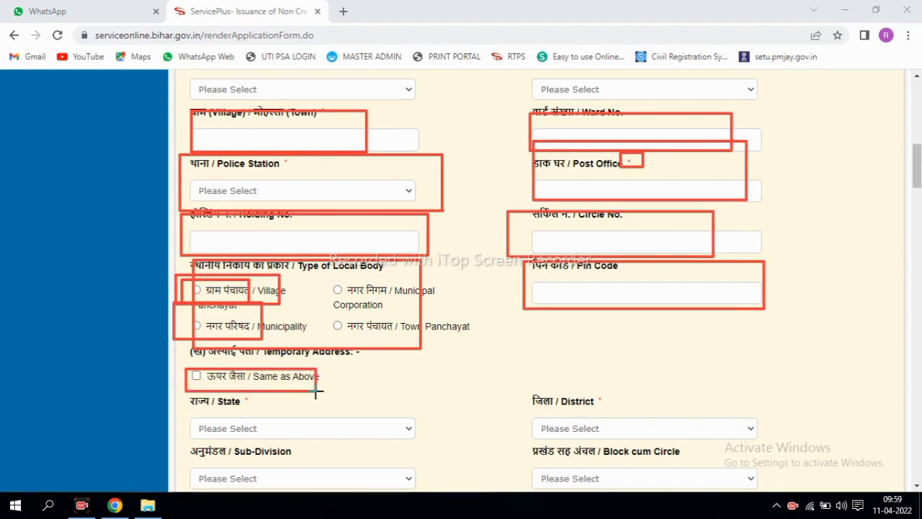
left_click_drag(188, 370, 205, 387)
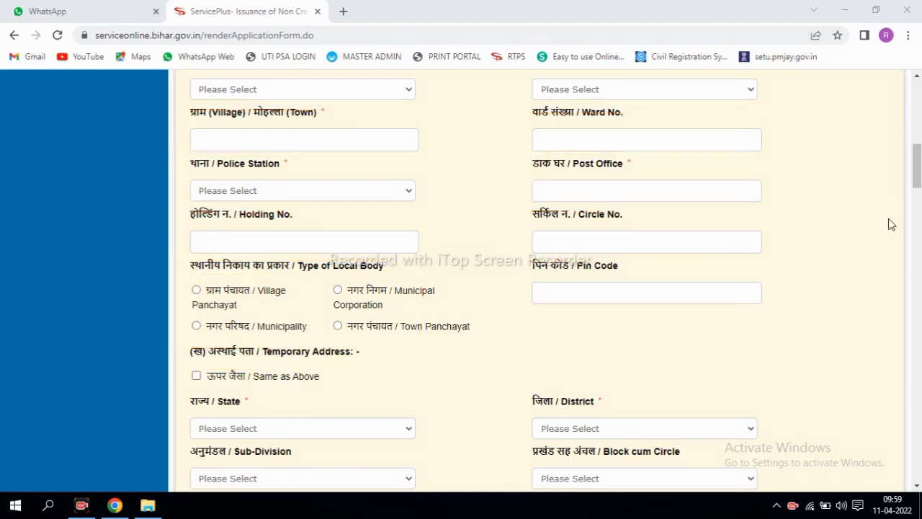
mouse_move(918, 154)
left_mouse_down()
mouse_move(919, 188)
mouse_move(919, 180)
left_mouse_up()
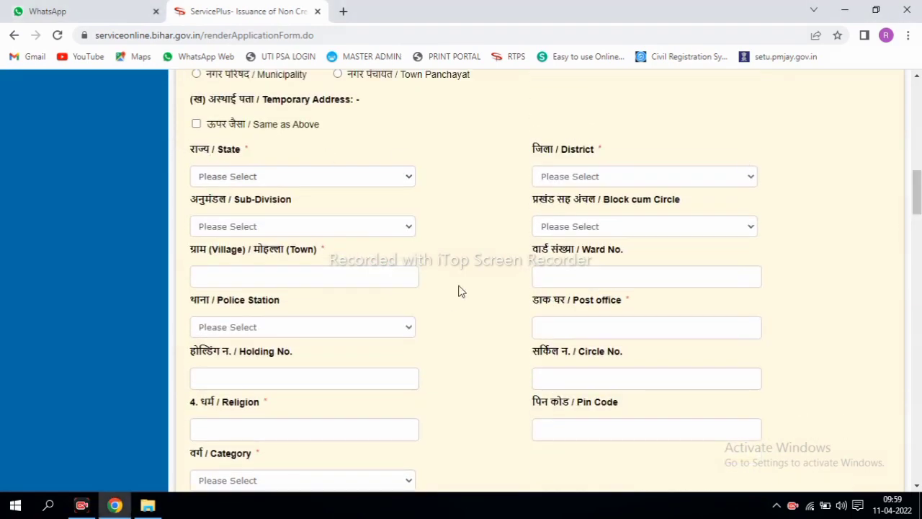
mouse_move(170, 162)
left_mouse_down()
mouse_move(642, 352)
mouse_move(733, 439)
left_mouse_up()
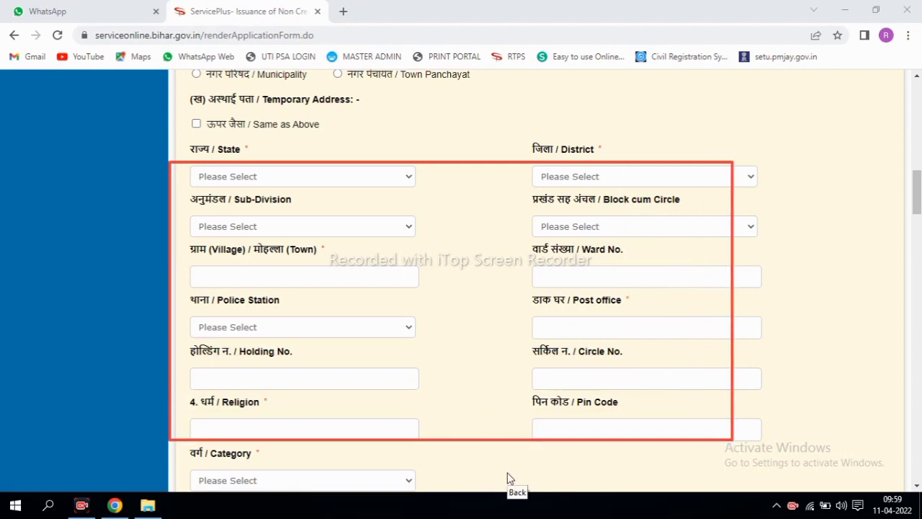
left_click(509, 477)
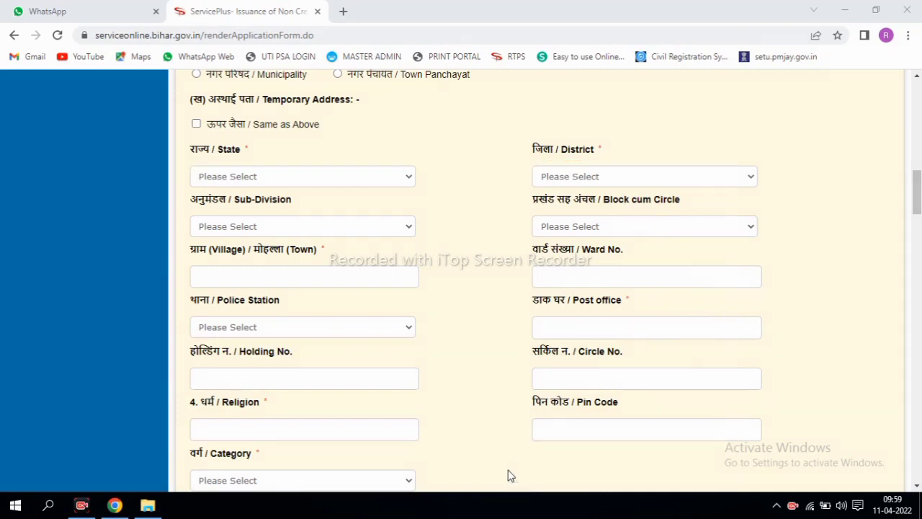
scroll(913, 268, "down", 4)
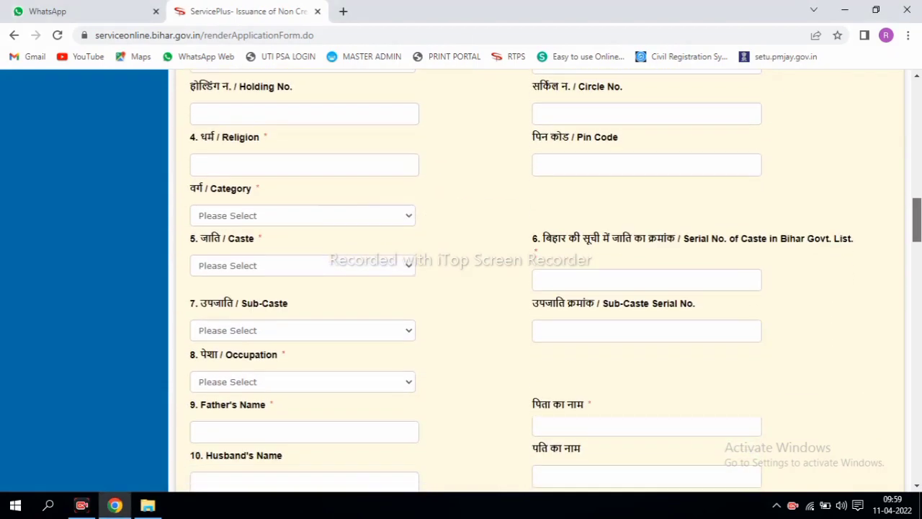
scroll(547, 281, "up", 1)
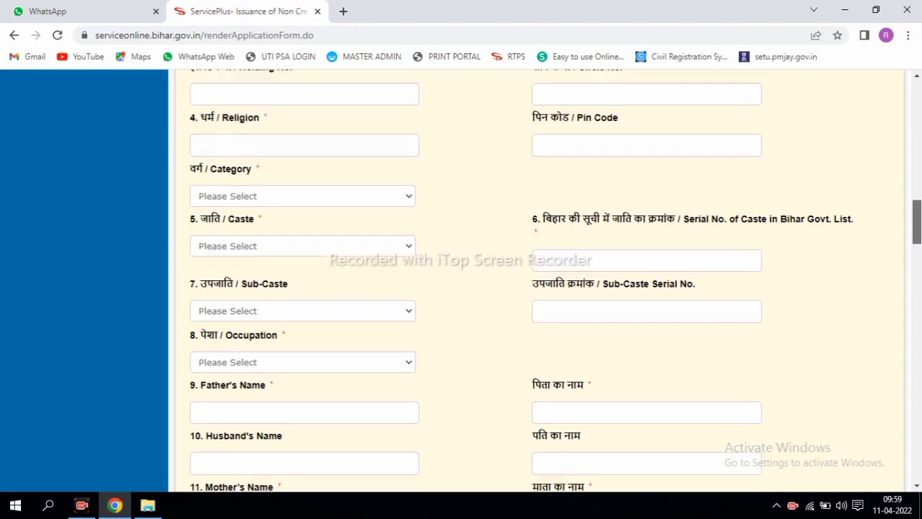
scroll(547, 281, "up", 1)
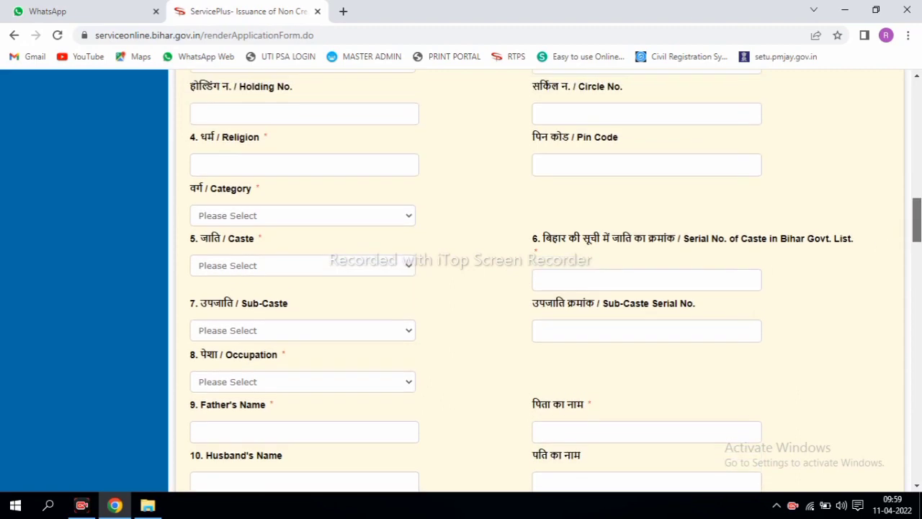
scroll(547, 281, "down", 1)
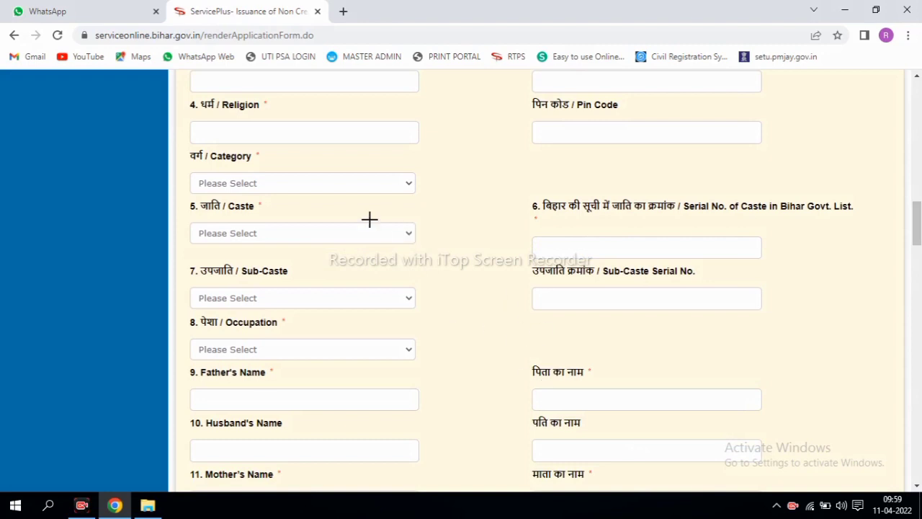
mouse_move(171, 105)
left_mouse_down()
mouse_move(350, 160)
mouse_move(441, 153)
left_mouse_up()
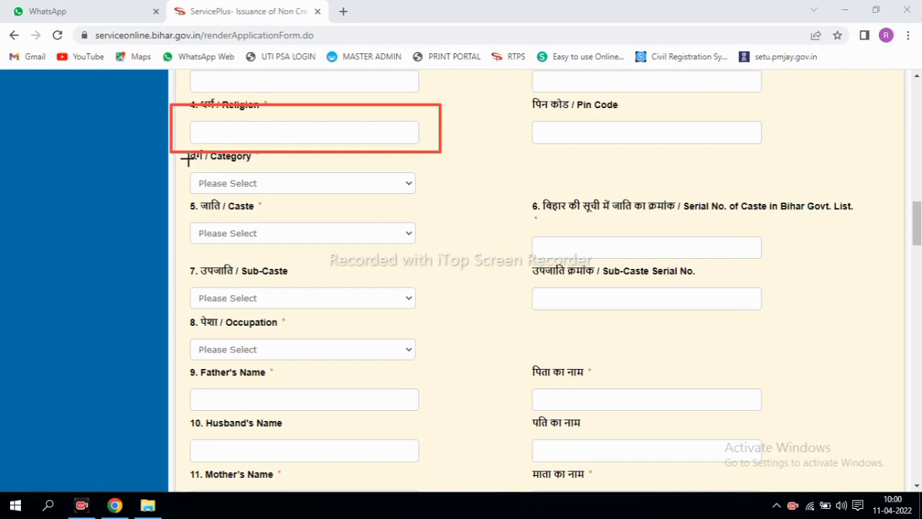
mouse_move(188, 154)
left_mouse_down()
mouse_move(269, 189)
mouse_move(416, 199)
left_mouse_up()
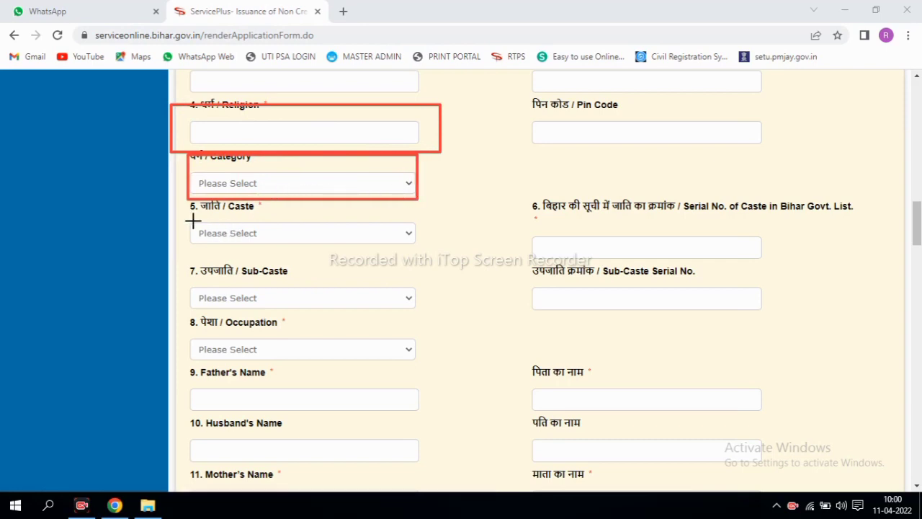
mouse_move(185, 214)
left_mouse_down()
mouse_move(272, 252)
mouse_move(395, 256)
left_mouse_up()
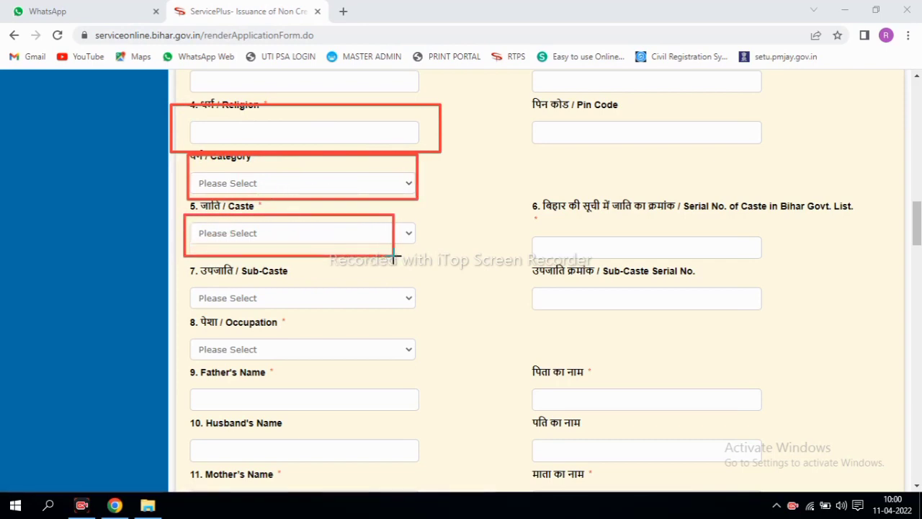
left_click_drag(225, 158, 290, 193)
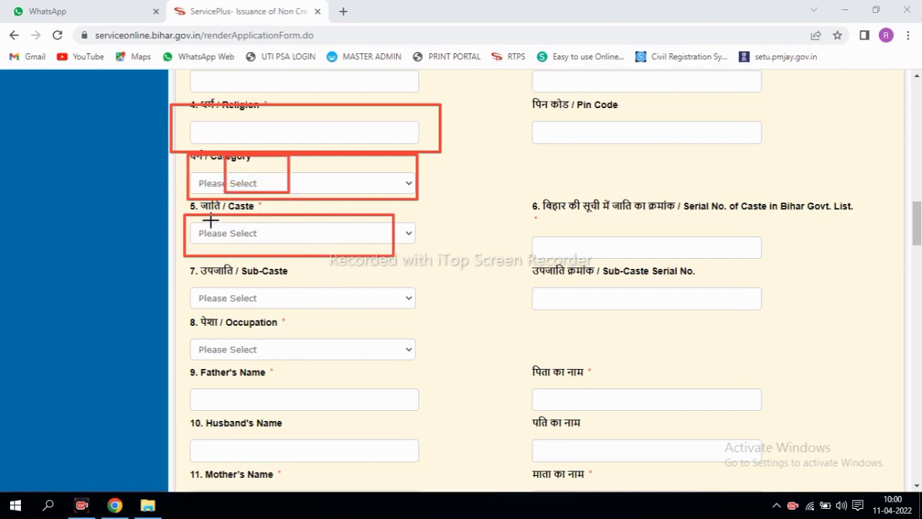
mouse_move(208, 216)
left_mouse_down()
mouse_move(213, 240)
mouse_move(310, 248)
left_mouse_up()
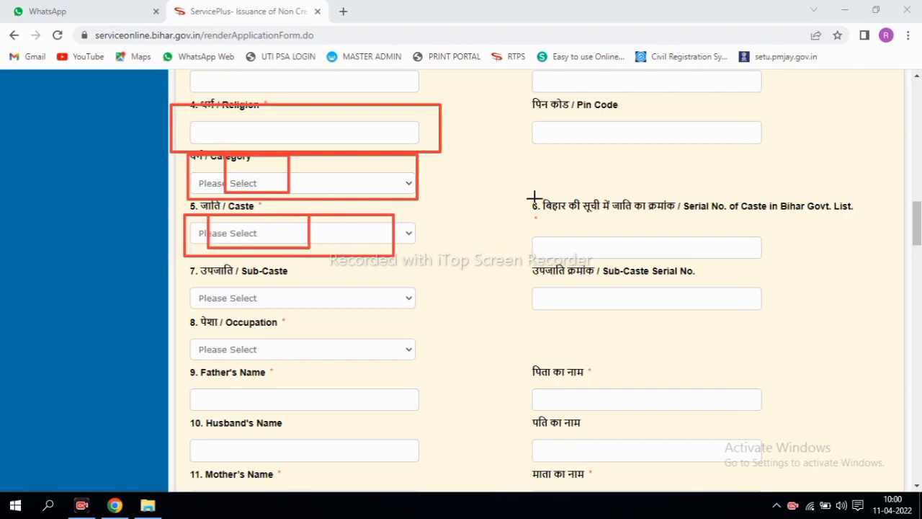
mouse_move(533, 196)
left_mouse_down()
mouse_move(665, 274)
mouse_move(777, 258)
left_mouse_up()
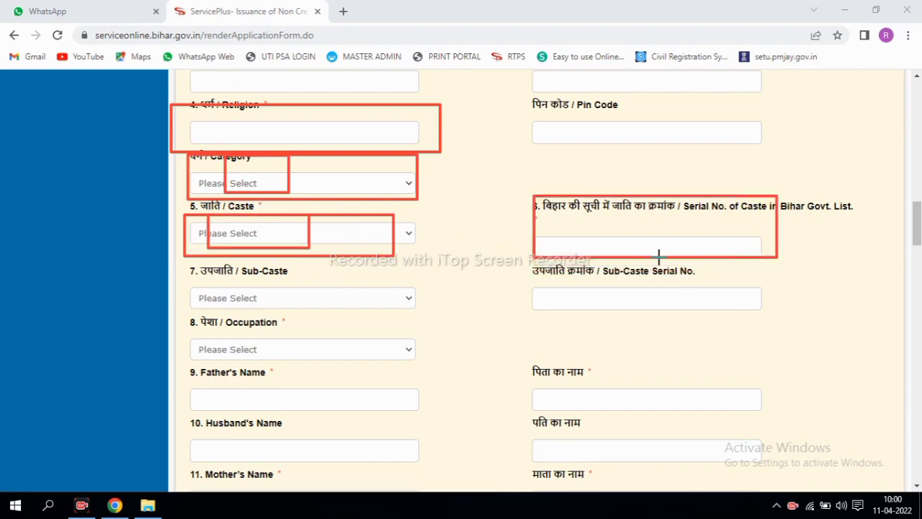
left_click_drag(193, 278, 337, 317)
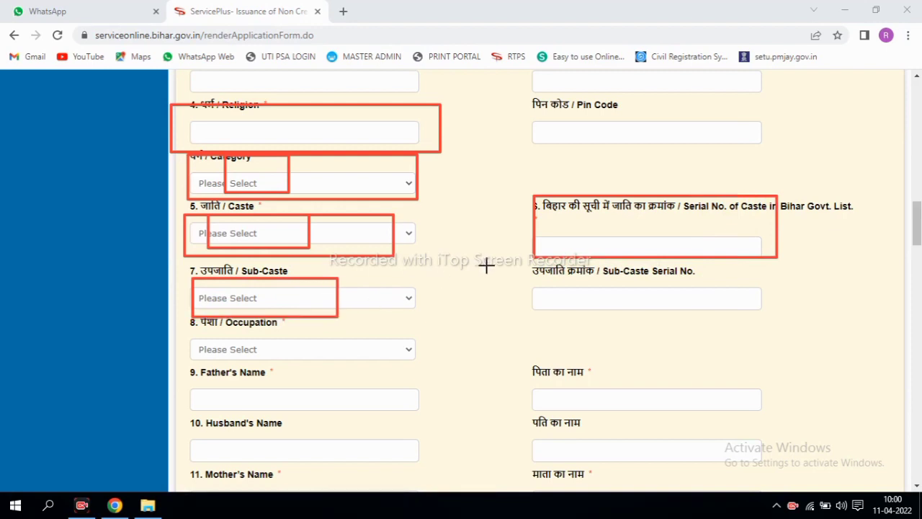
mouse_move(503, 263)
left_mouse_down()
mouse_move(560, 284)
mouse_move(725, 310)
left_mouse_up()
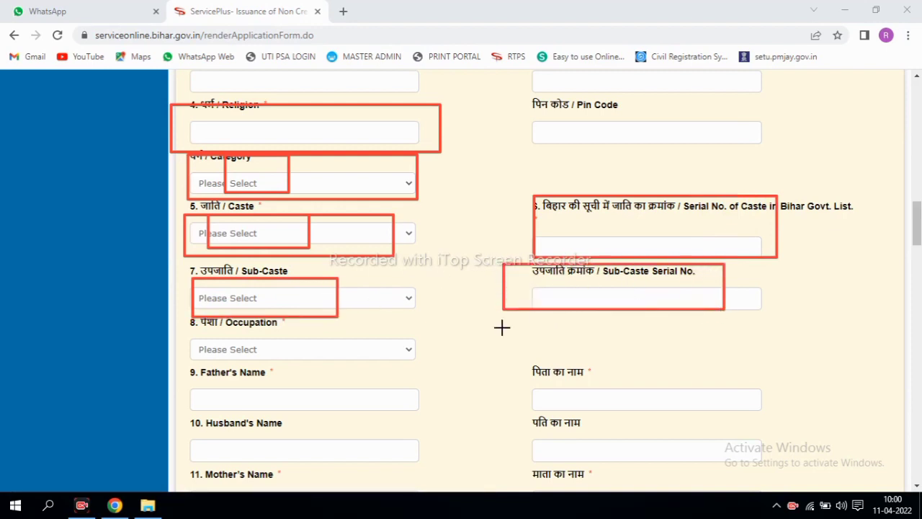
mouse_move(190, 314)
left_mouse_down()
mouse_move(292, 361)
mouse_move(420, 373)
mouse_move(428, 365)
left_mouse_up()
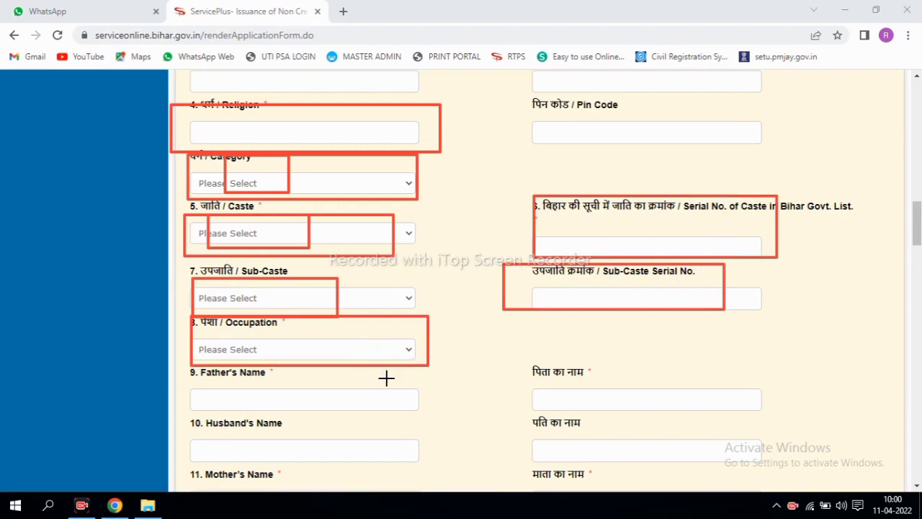
left_click(339, 351)
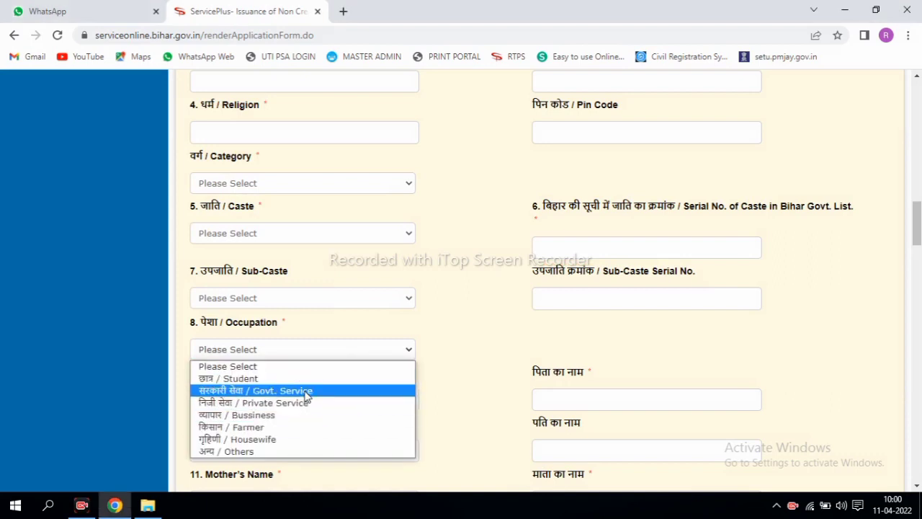
left_click(455, 389)
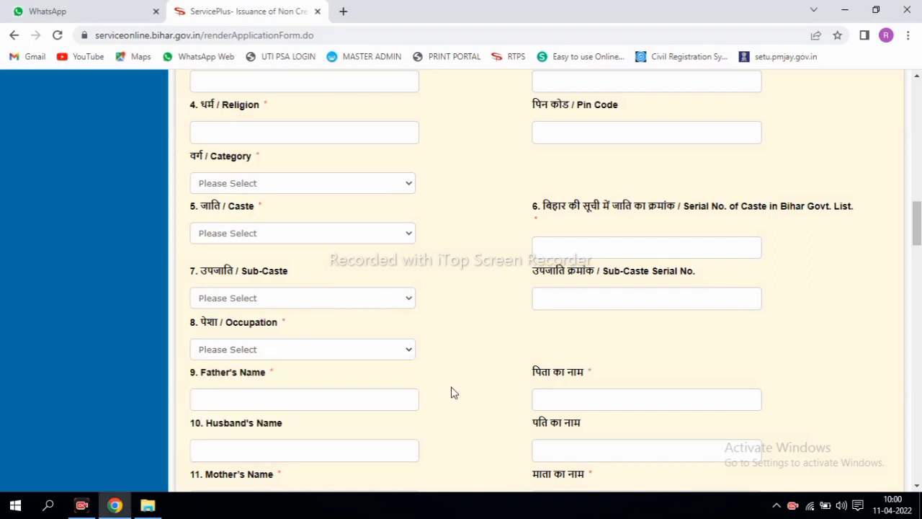
left_click(272, 183)
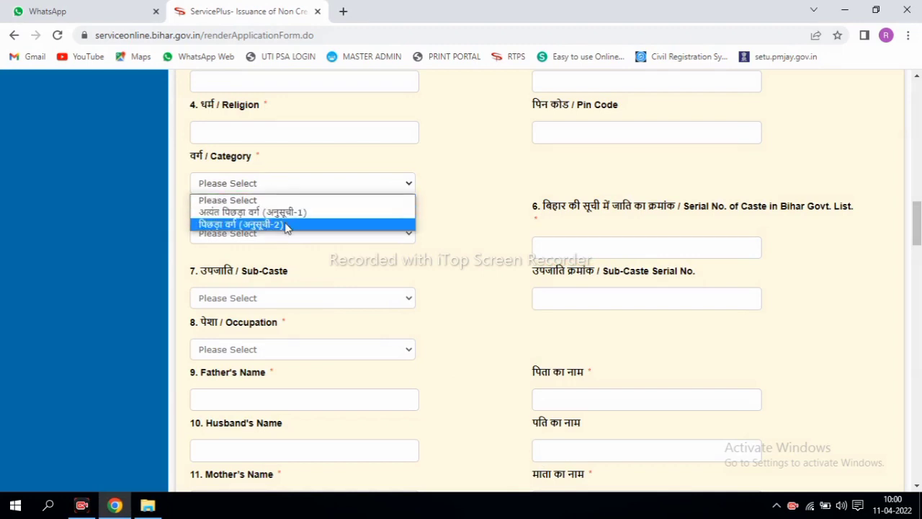
left_click(335, 258)
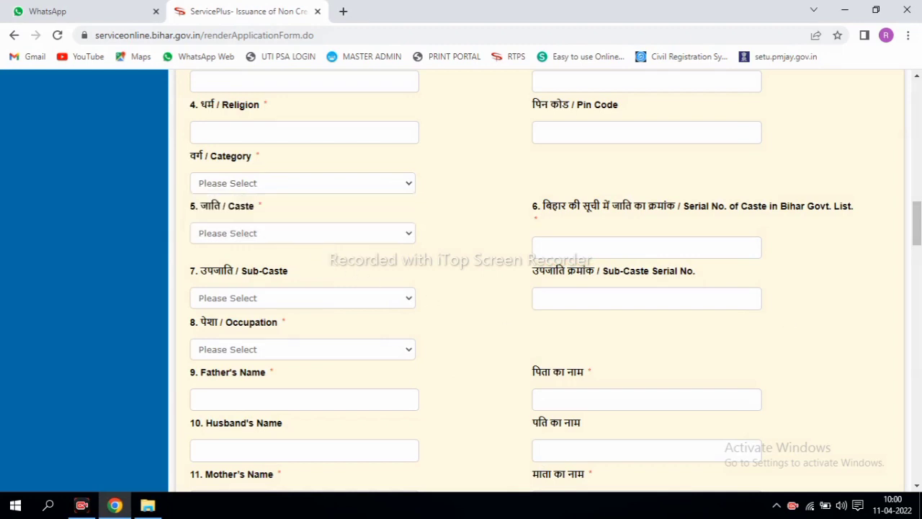
scroll(540, 282, "down", 3)
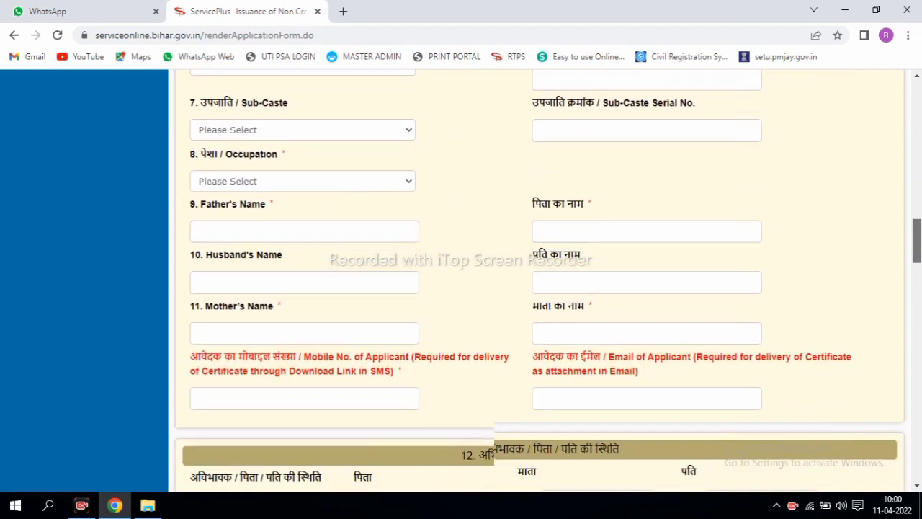
scroll(553, 219, "down", 1)
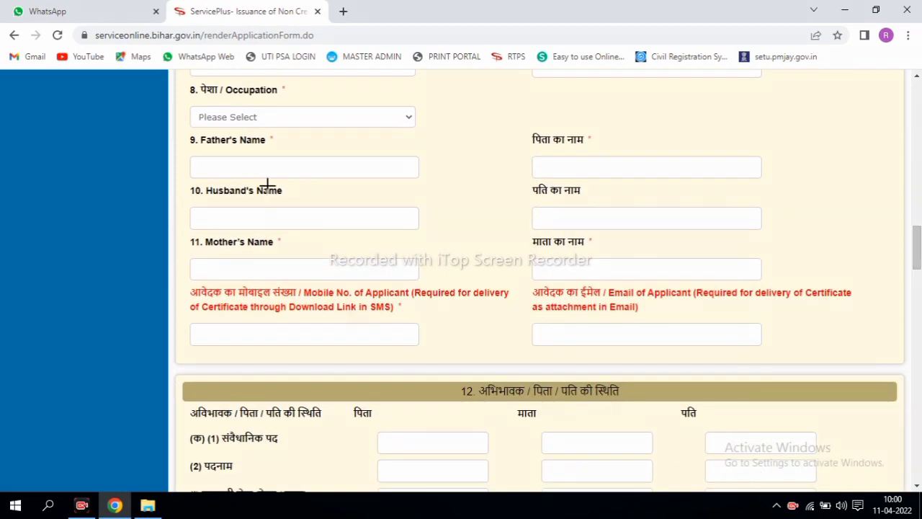
left_click_drag(197, 96, 267, 115)
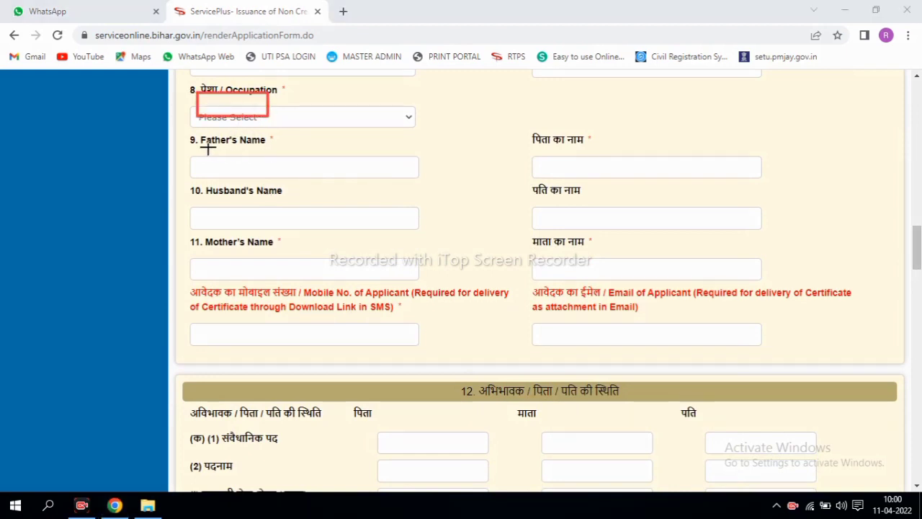
mouse_move(186, 136)
left_mouse_down()
mouse_move(235, 161)
mouse_move(360, 184)
left_mouse_up()
left_click_drag(516, 150, 617, 185)
mouse_move(186, 191)
left_mouse_down()
mouse_move(269, 229)
mouse_move(416, 232)
left_mouse_up()
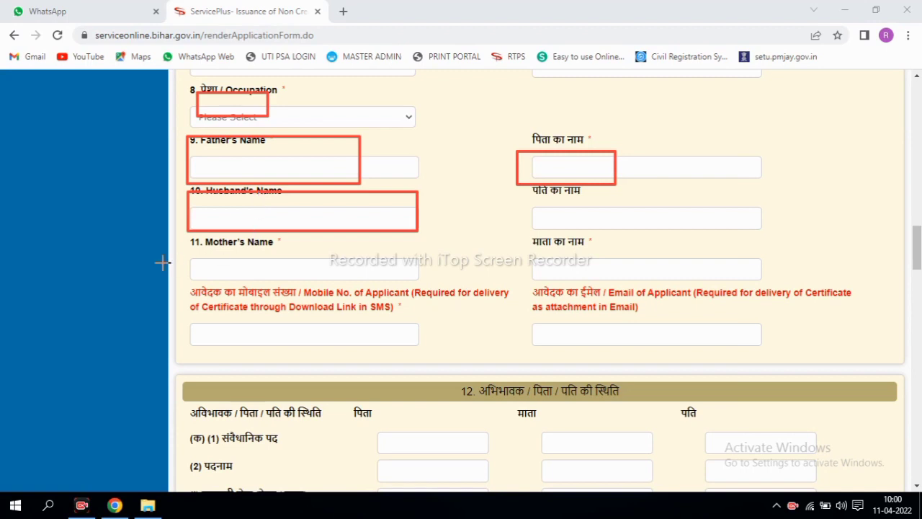
mouse_move(171, 233)
left_mouse_down()
mouse_move(305, 288)
mouse_move(426, 289)
left_mouse_up()
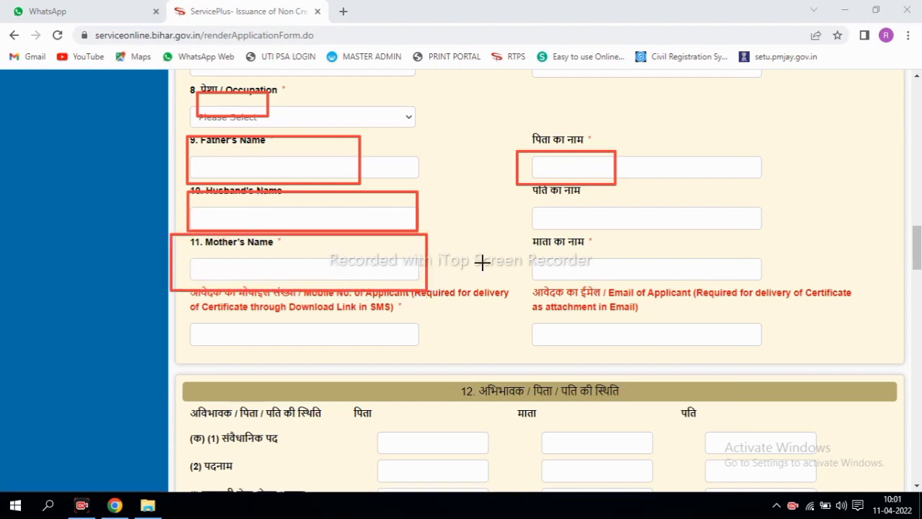
left_click_drag(495, 243, 613, 275)
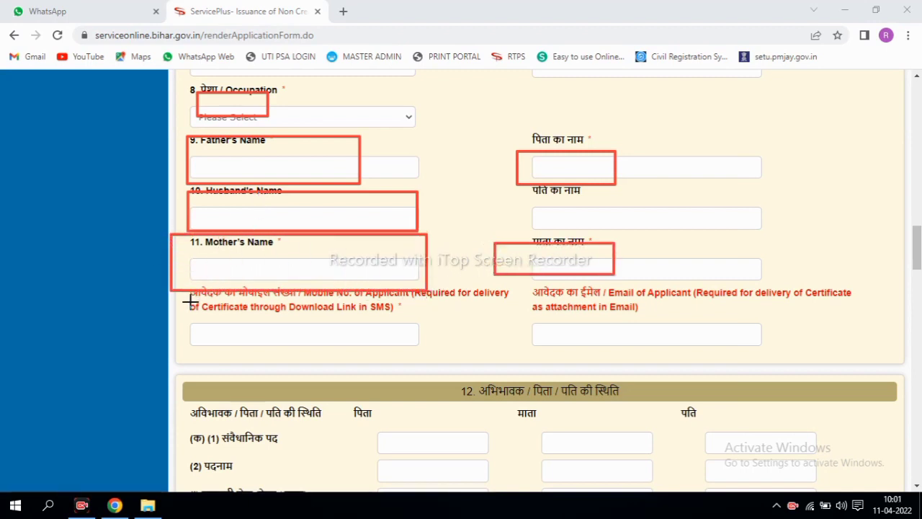
mouse_move(190, 301)
left_mouse_down()
mouse_move(337, 365)
mouse_move(353, 356)
left_mouse_up()
left_click_drag(476, 314, 651, 361)
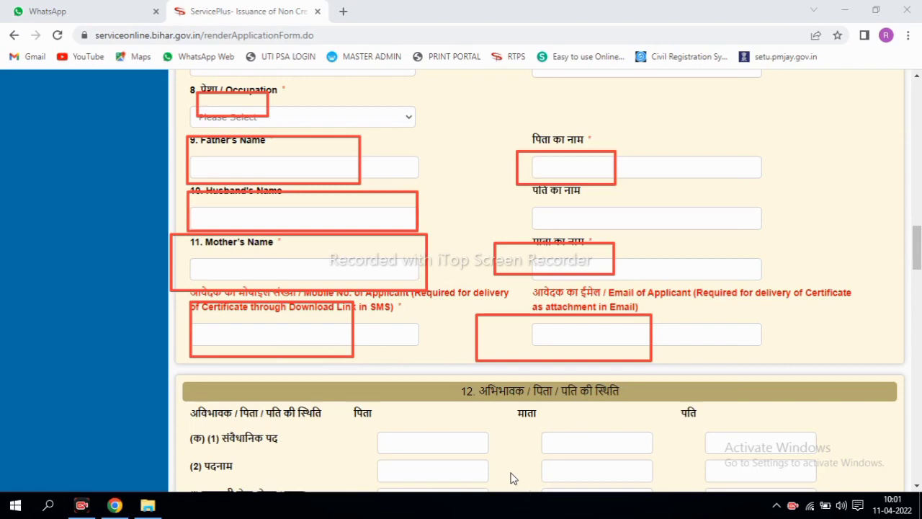
scroll(511, 478, "down", 4)
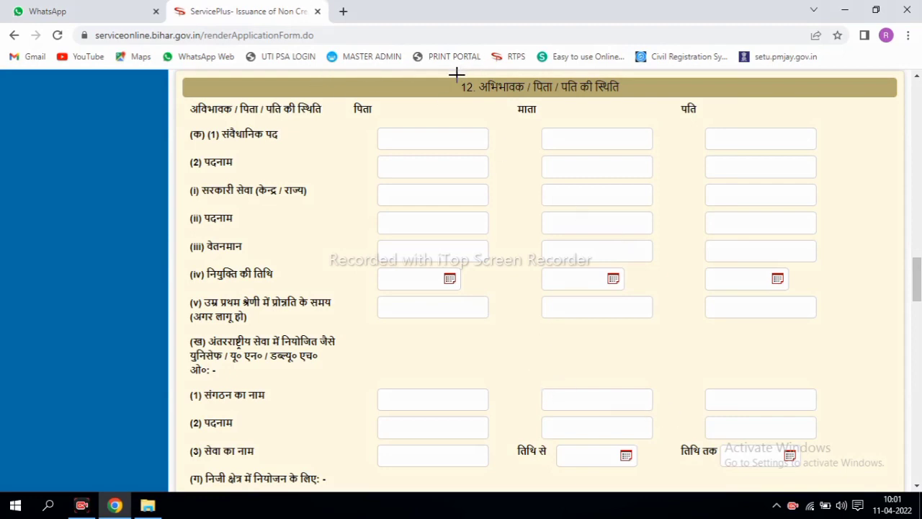
left_click_drag(457, 74, 634, 101)
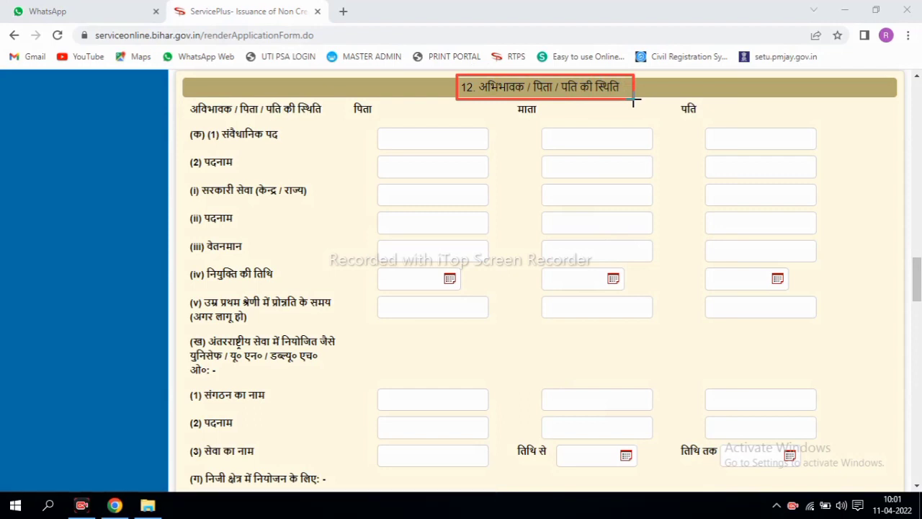
mouse_move(176, 102)
left_mouse_down()
mouse_move(675, 275)
mouse_move(815, 346)
mouse_move(864, 340)
left_mouse_up()
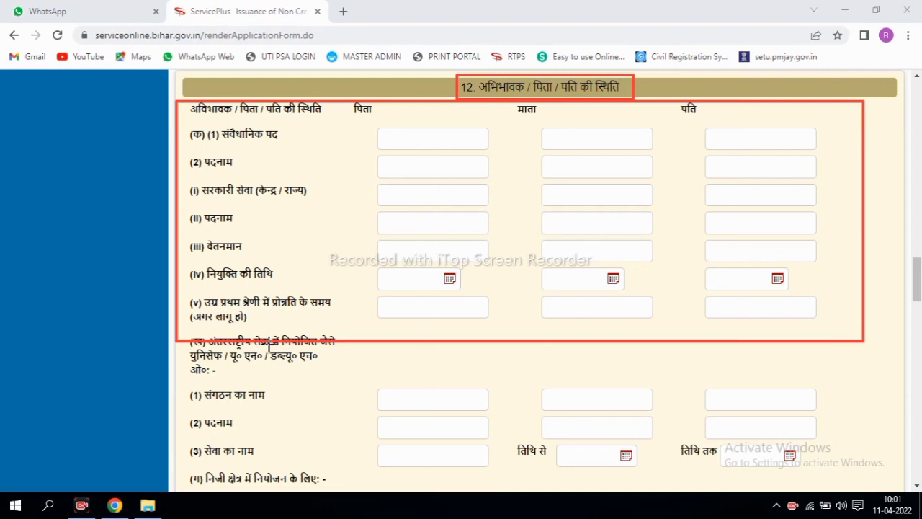
mouse_move(171, 366)
left_mouse_down()
mouse_move(278, 425)
mouse_move(735, 470)
mouse_move(836, 467)
left_mouse_up()
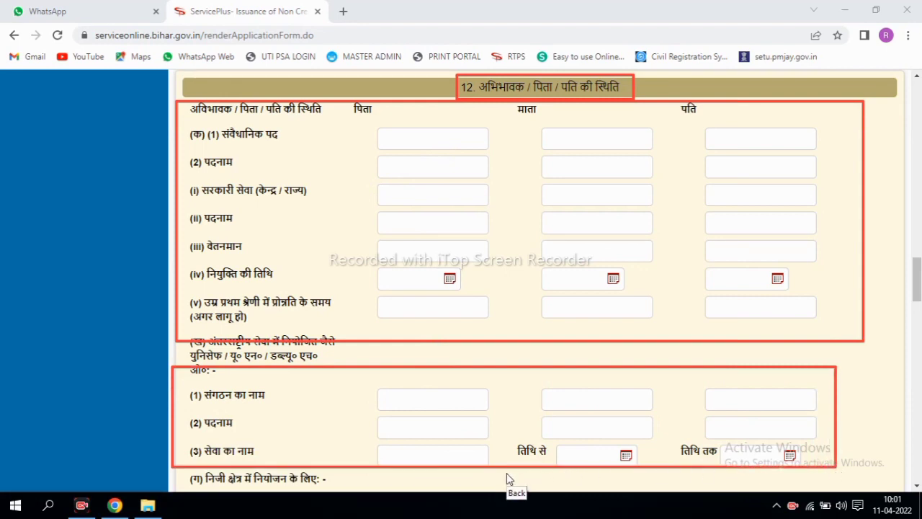
key("Escape")
scroll(536, 281, "down", 5)
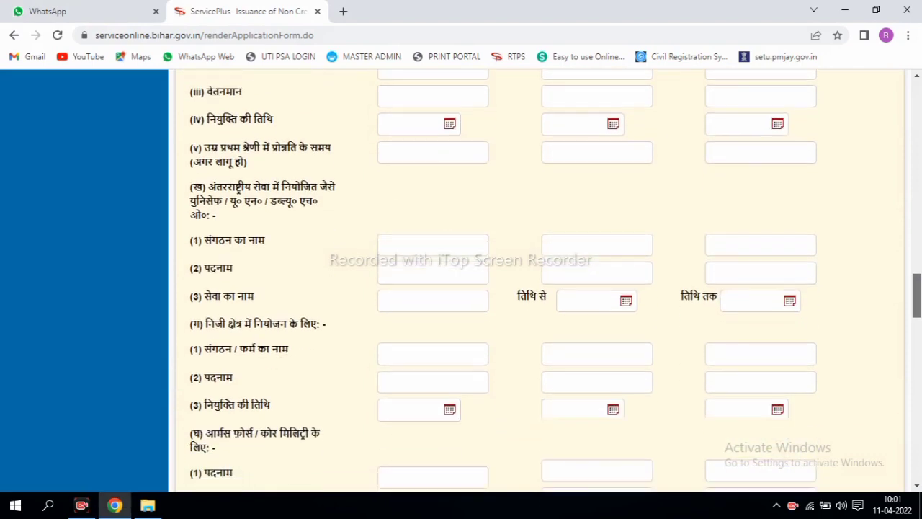
scroll(537, 282, "down", 4)
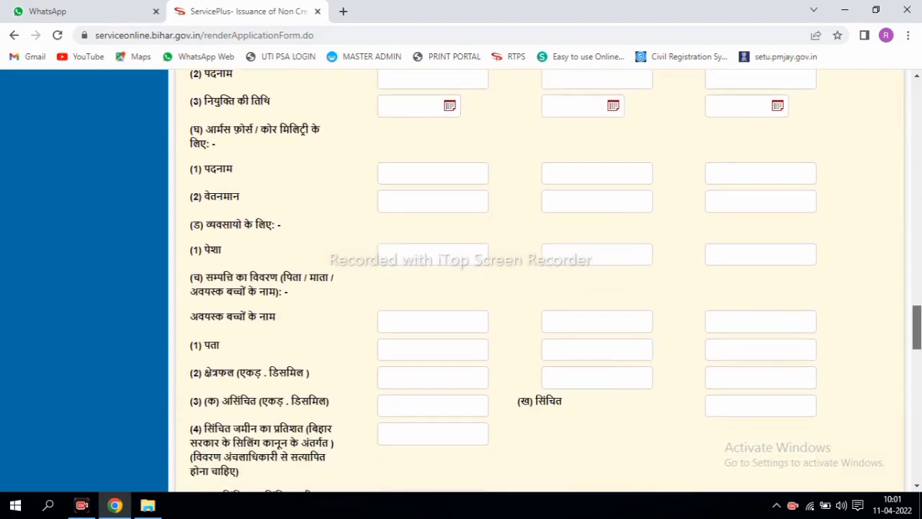
scroll(537, 281, "down", 3)
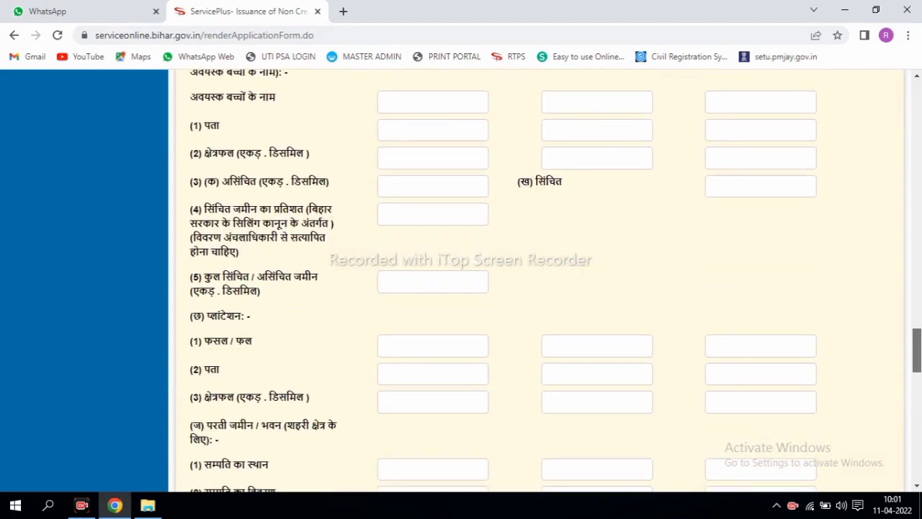
scroll(537, 281, "down", 4)
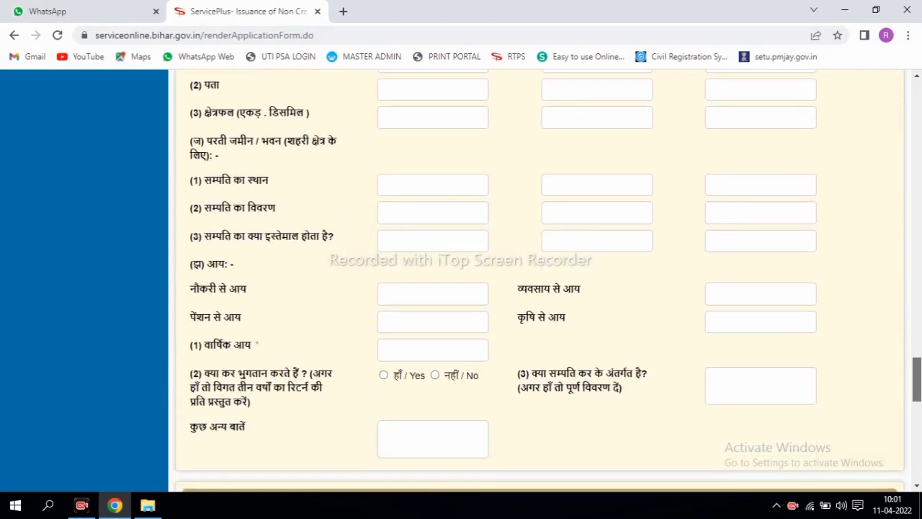
scroll(537, 281, "down", 1)
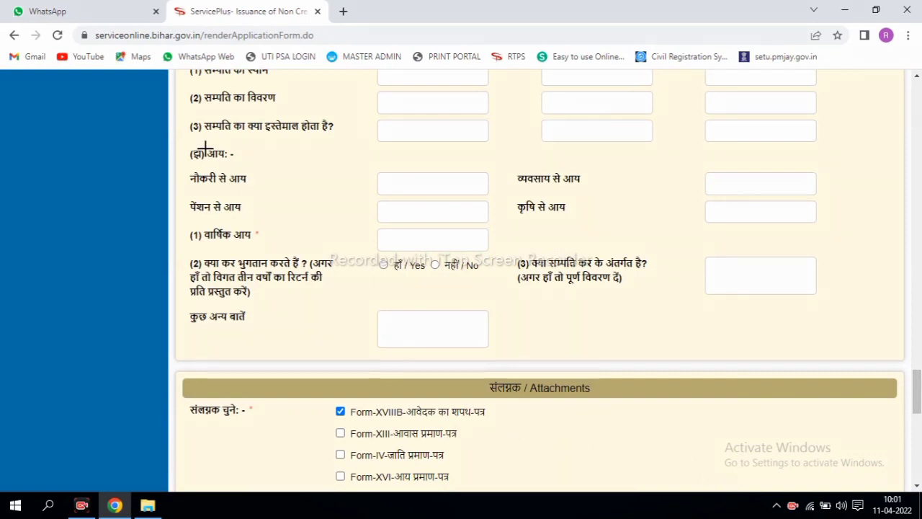
mouse_move(191, 145)
left_mouse_down()
mouse_move(223, 172)
mouse_move(252, 169)
left_mouse_up()
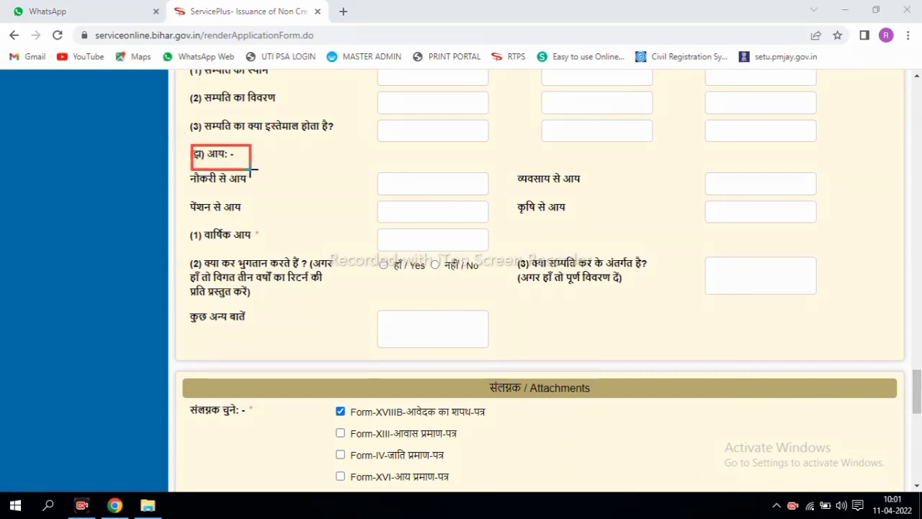
left_click_drag(193, 170, 256, 193)
mouse_move(369, 166)
left_mouse_down()
mouse_move(428, 194)
mouse_move(497, 198)
left_mouse_up()
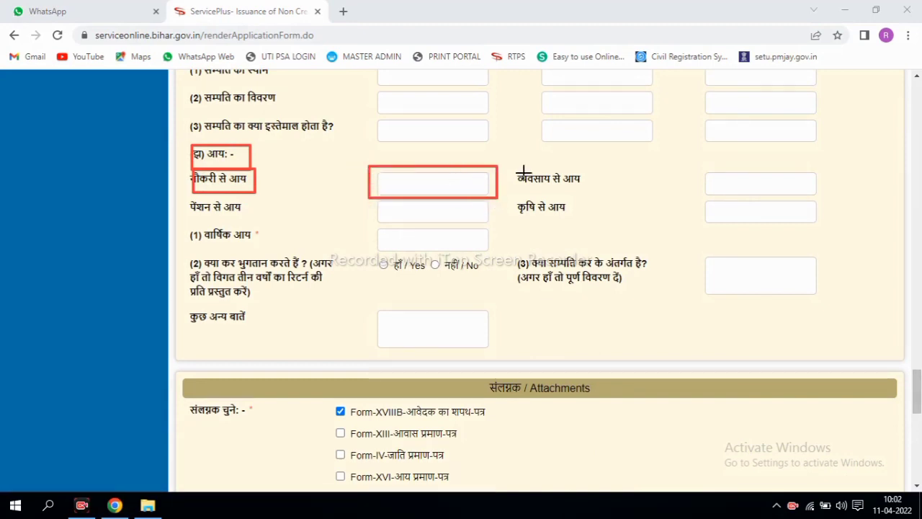
mouse_move(530, 171)
left_mouse_down()
mouse_move(692, 209)
mouse_move(819, 196)
left_mouse_up()
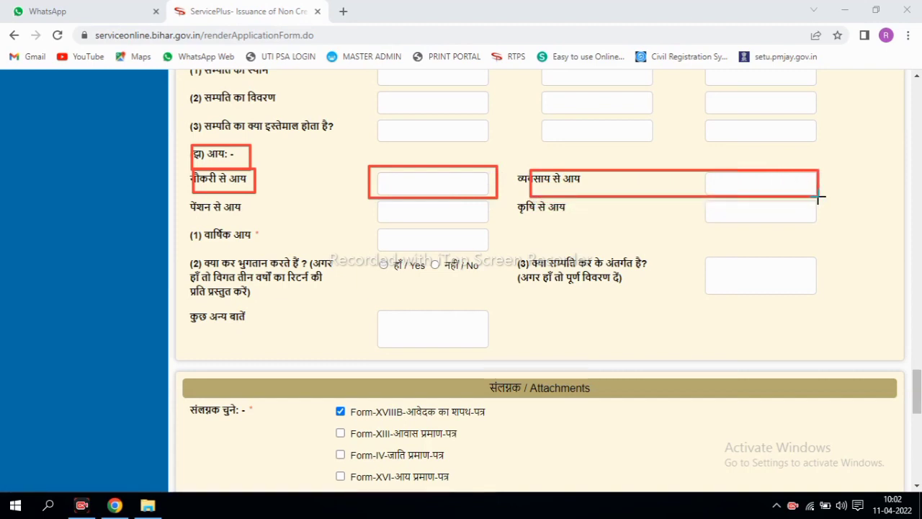
mouse_move(193, 196)
left_mouse_down()
mouse_move(298, 218)
mouse_move(697, 234)
mouse_move(820, 224)
left_mouse_up()
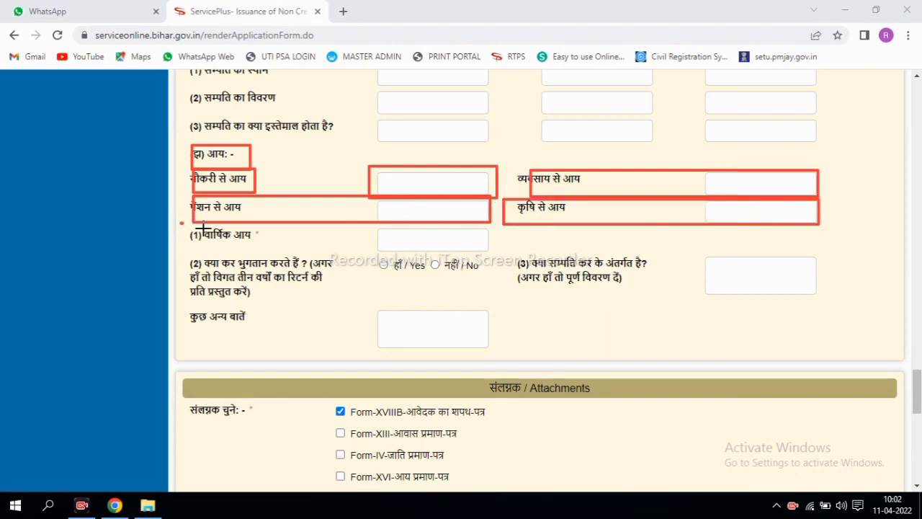
left_click_drag(180, 223, 494, 254)
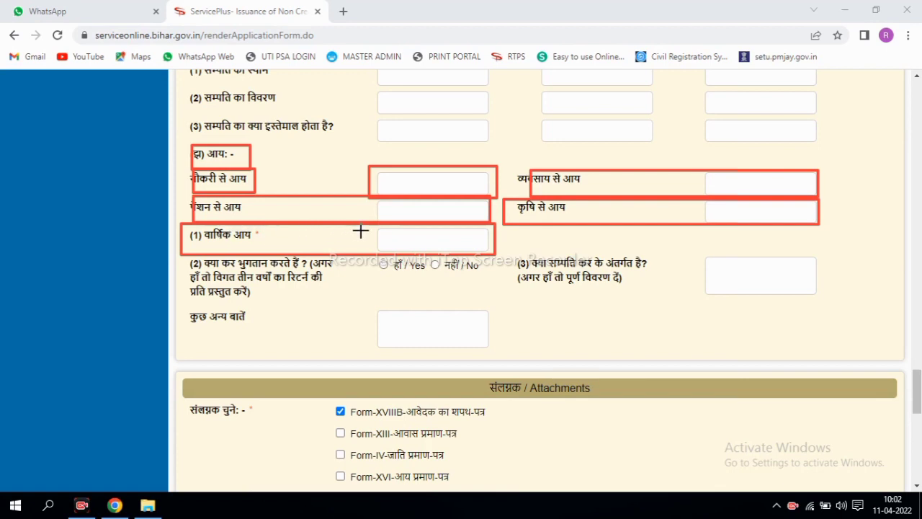
mouse_move(369, 225)
left_mouse_down()
mouse_move(410, 249)
mouse_move(497, 257)
left_mouse_up()
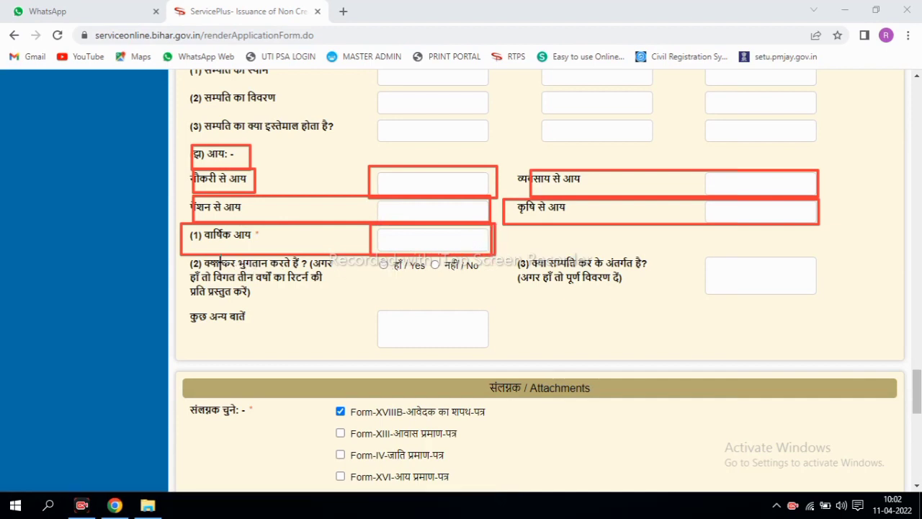
mouse_move(375, 257)
left_mouse_down()
mouse_move(433, 280)
mouse_move(478, 283)
left_mouse_up()
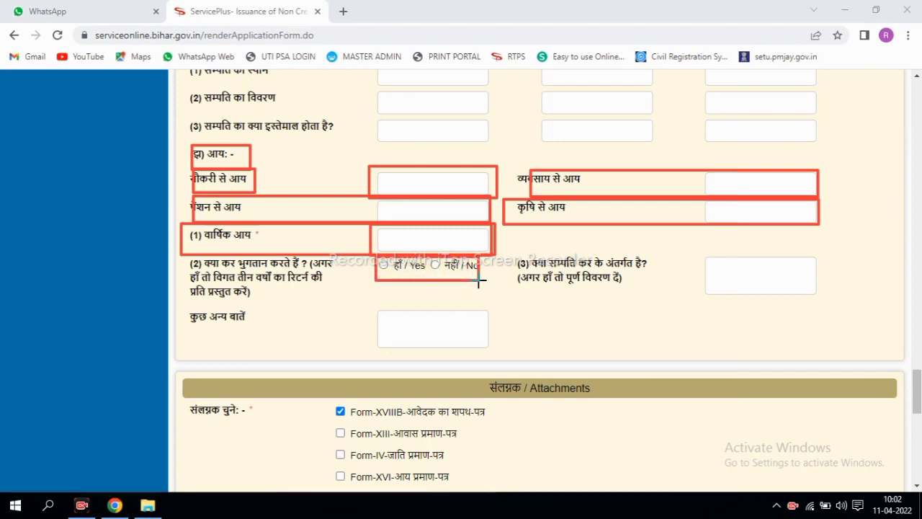
left_click_drag(428, 258, 443, 272)
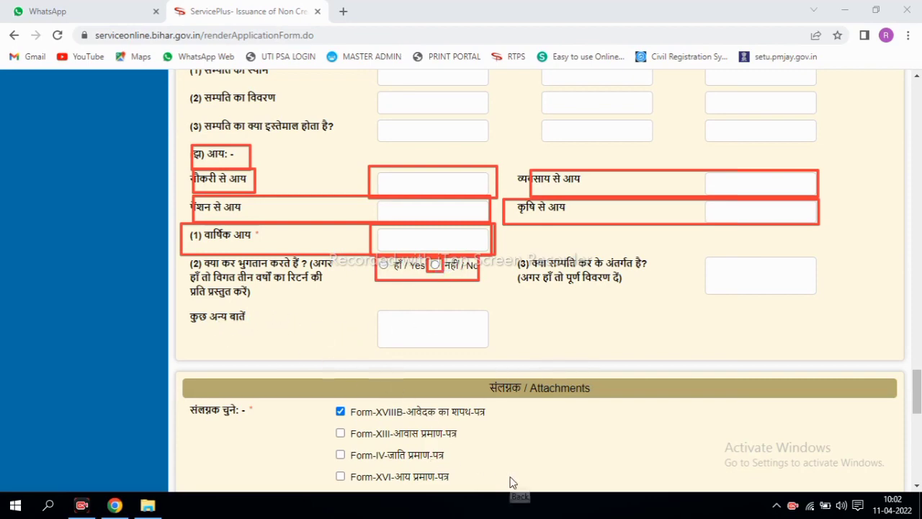
key("Escape")
scroll(705, 484, "down", 5)
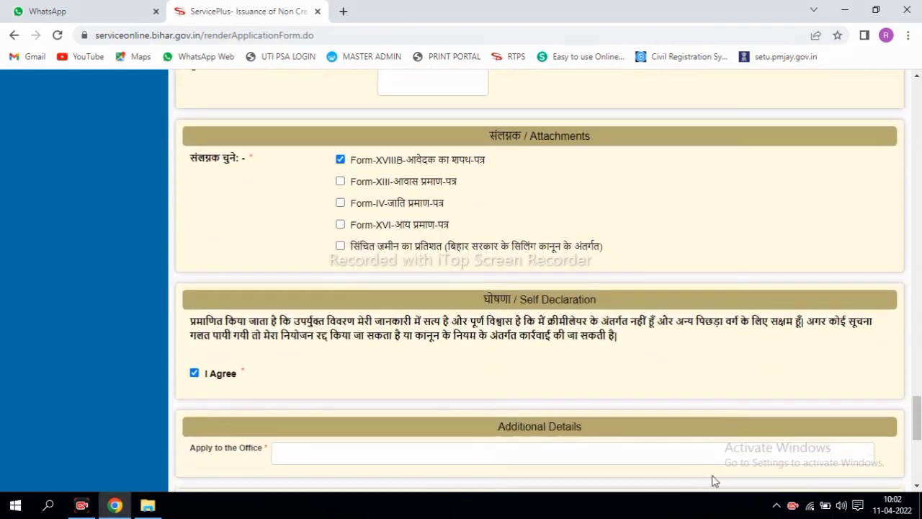
mouse_move(315, 148)
left_mouse_down()
mouse_move(436, 173)
mouse_move(493, 173)
left_mouse_up()
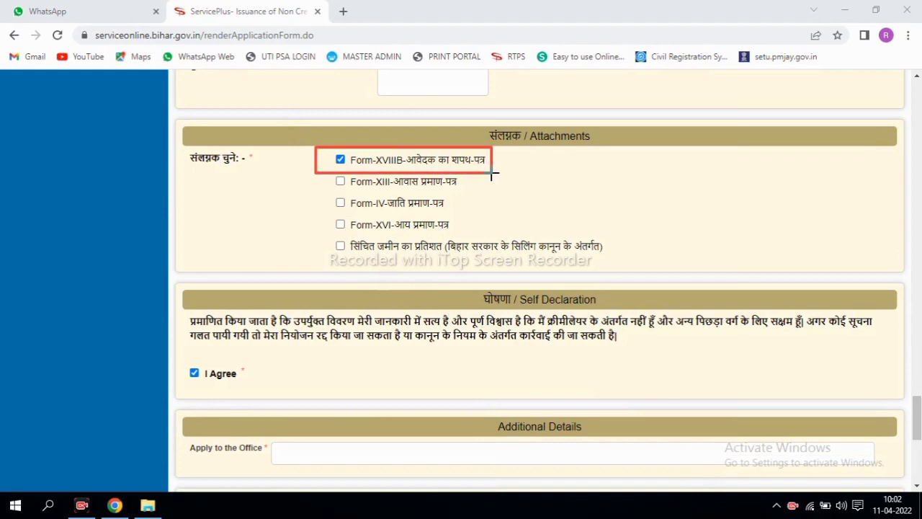
left_click_drag(330, 174, 474, 195)
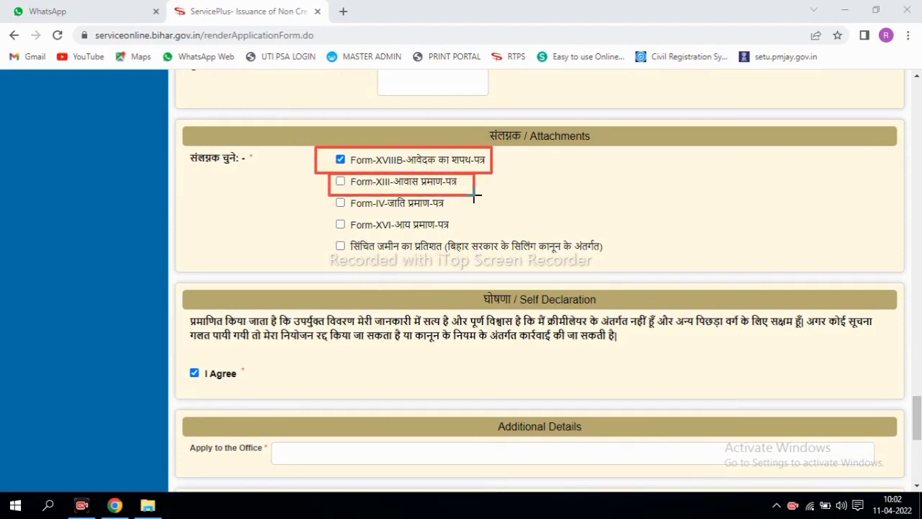
left_click_drag(331, 195, 459, 215)
mouse_move(325, 215)
left_mouse_down()
mouse_move(371, 230)
mouse_move(462, 232)
left_mouse_up()
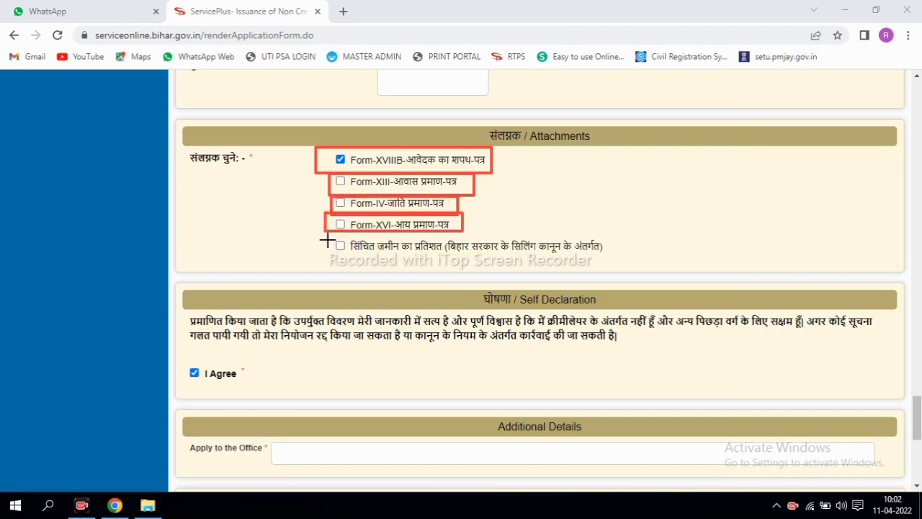
left_click_drag(326, 233, 397, 259)
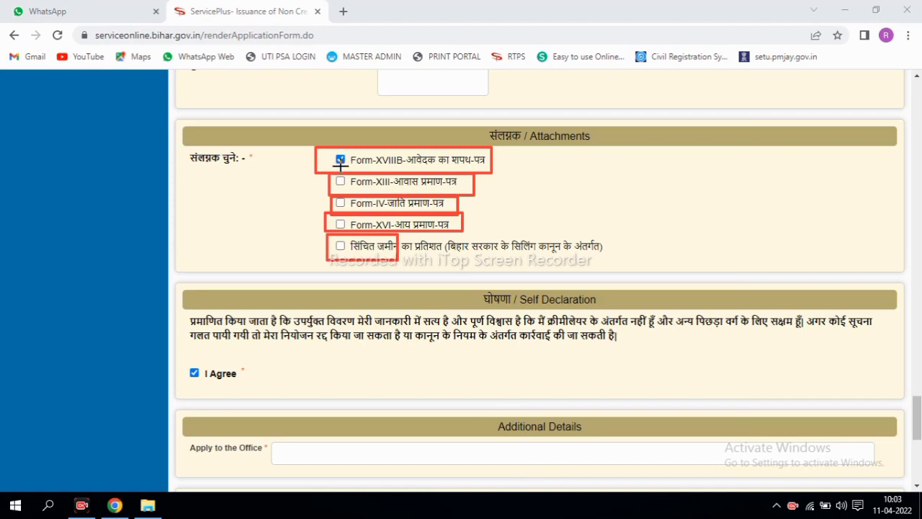
mouse_move(295, 131)
left_mouse_down()
mouse_move(319, 150)
mouse_move(328, 223)
mouse_move(486, 232)
left_mouse_up()
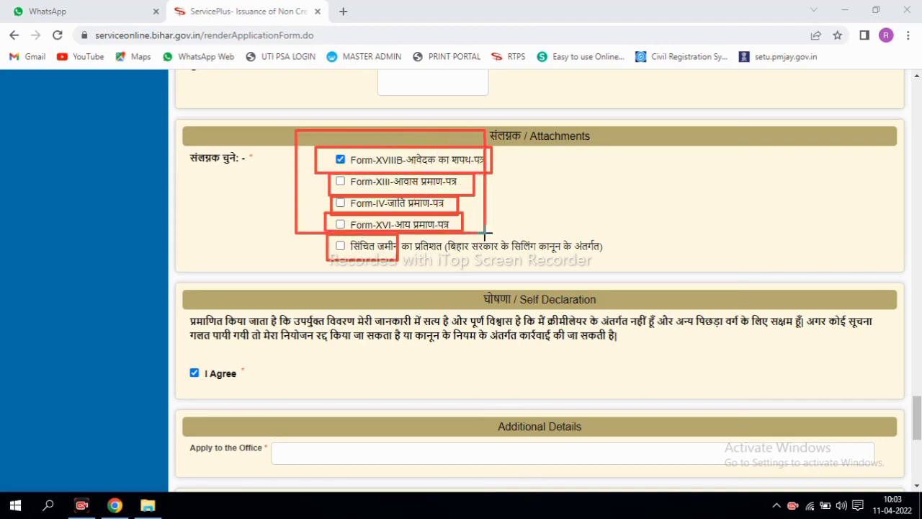
left_click(517, 477)
scroll(919, 396, "down", 3)
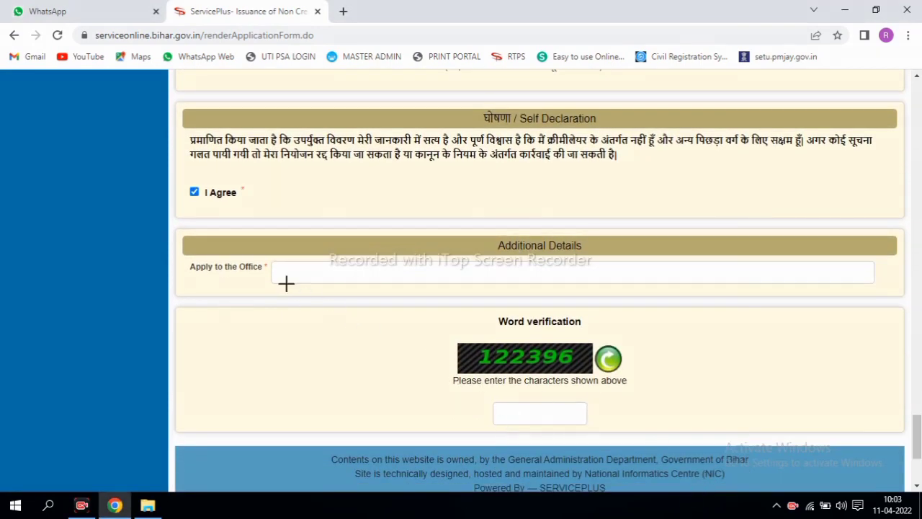
left_click_drag(292, 270, 345, 281)
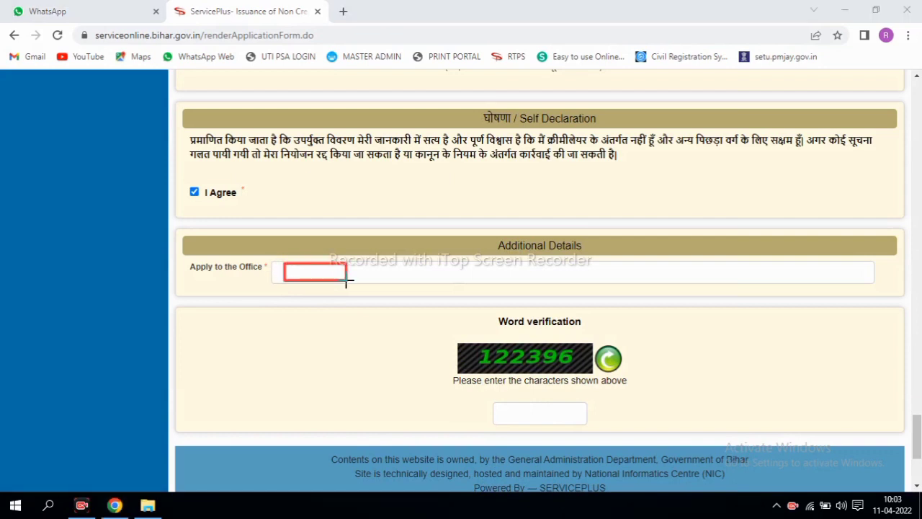
mouse_move(445, 338)
left_mouse_down()
mouse_move(494, 371)
mouse_move(551, 369)
left_mouse_up()
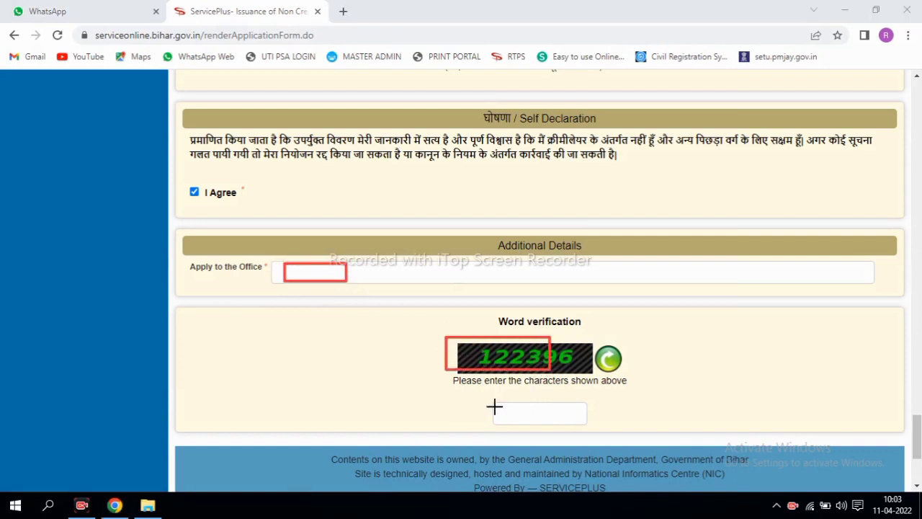
left_click_drag(494, 407, 574, 438)
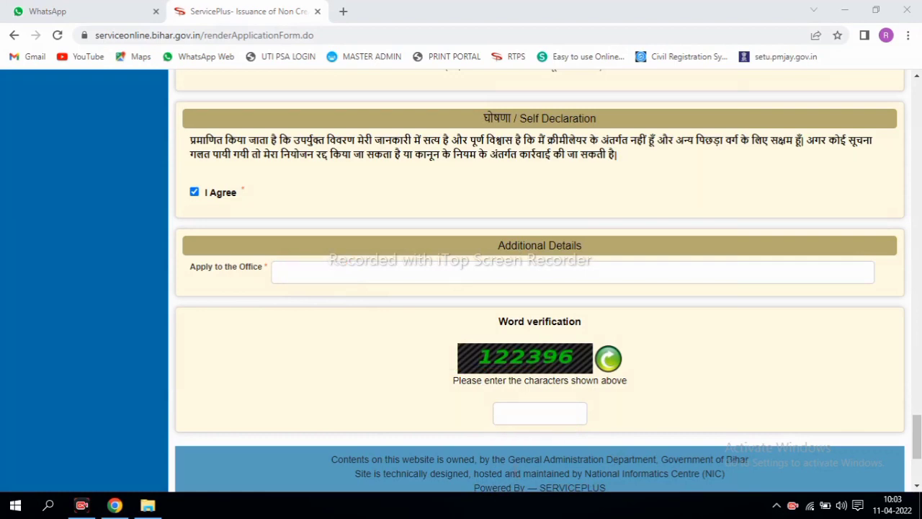
scroll(851, 436, "down", 2)
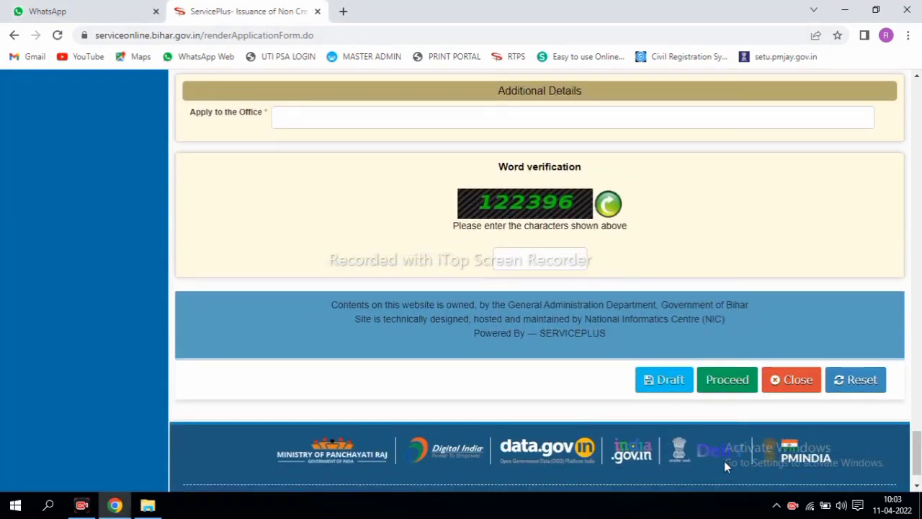
mouse_move(701, 372)
left_mouse_down()
mouse_move(749, 404)
mouse_move(741, 400)
left_mouse_up()
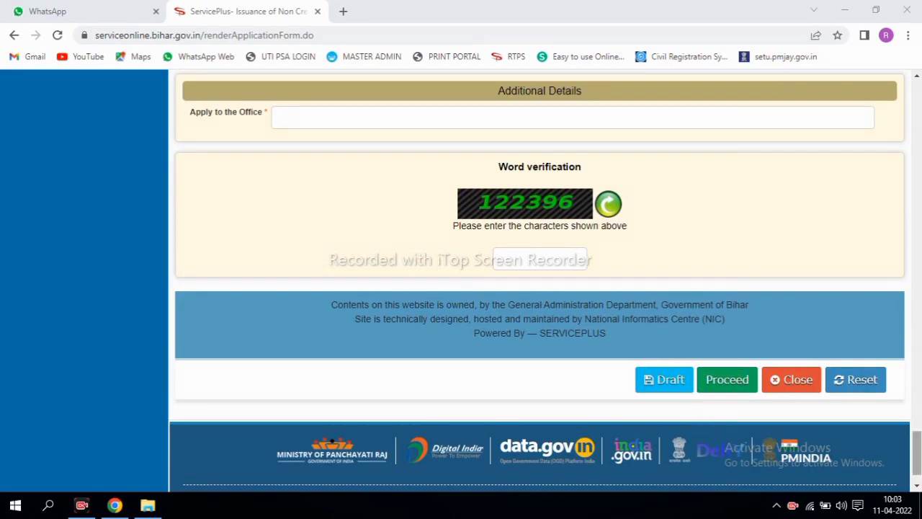
scroll(540, 281, "up", 1)
scroll(900, 363, "up", 6)
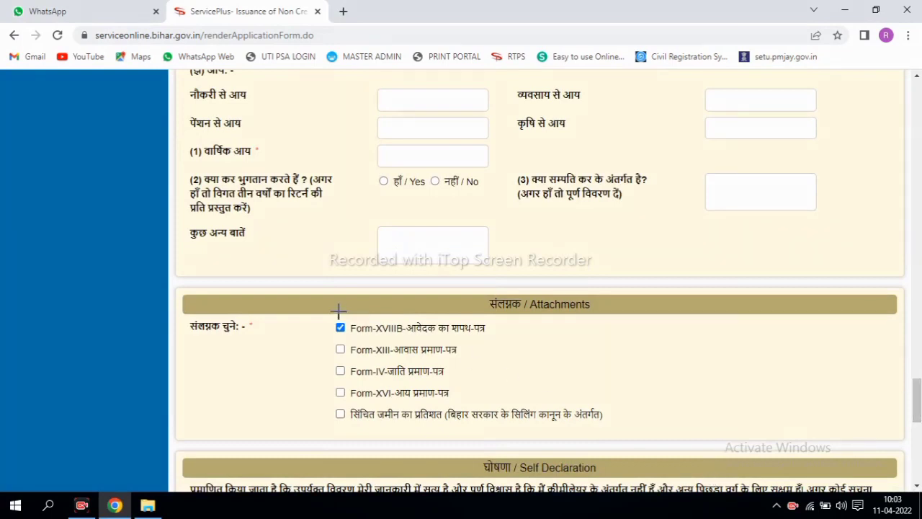
left_click_drag(328, 314, 497, 336)
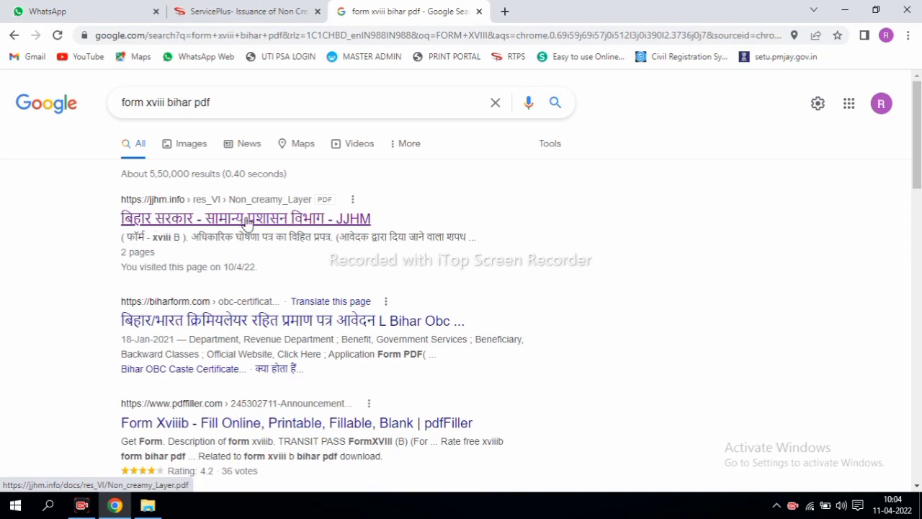
Step: Open the jjhm.info Non_creamy_Layer.pdf search result
left_click(285, 222)
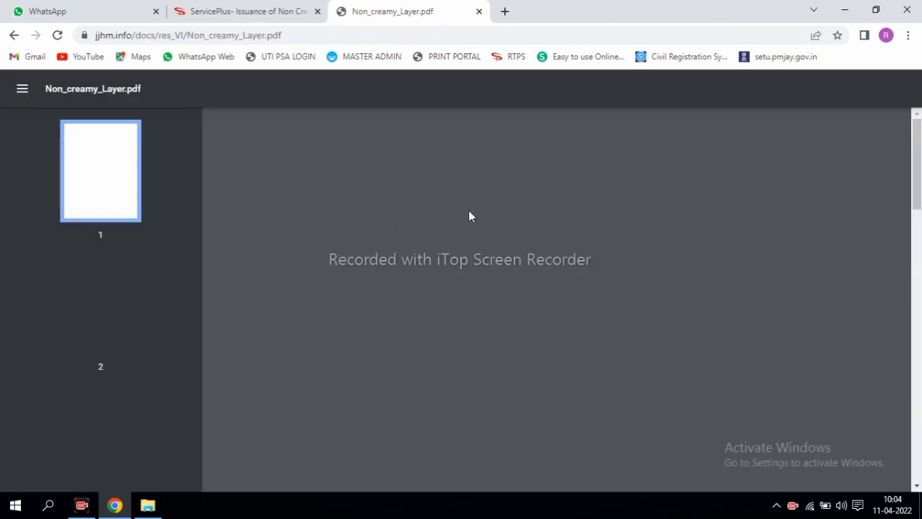
Step: On page 2, outline the affidavit's name, village, post office, police station, block, district, state and community blanks
scroll(556, 299, "down", 10)
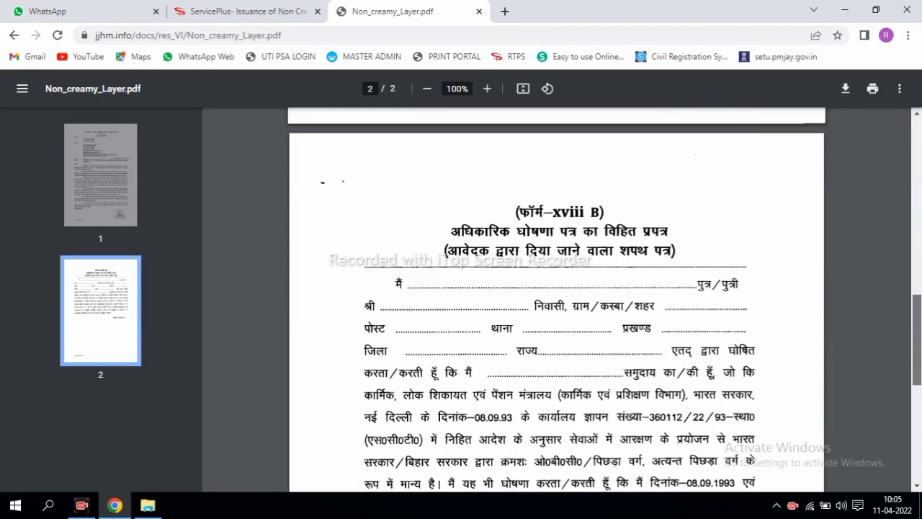
scroll(556, 299, "down", 1)
scroll(557, 299, "down", 1)
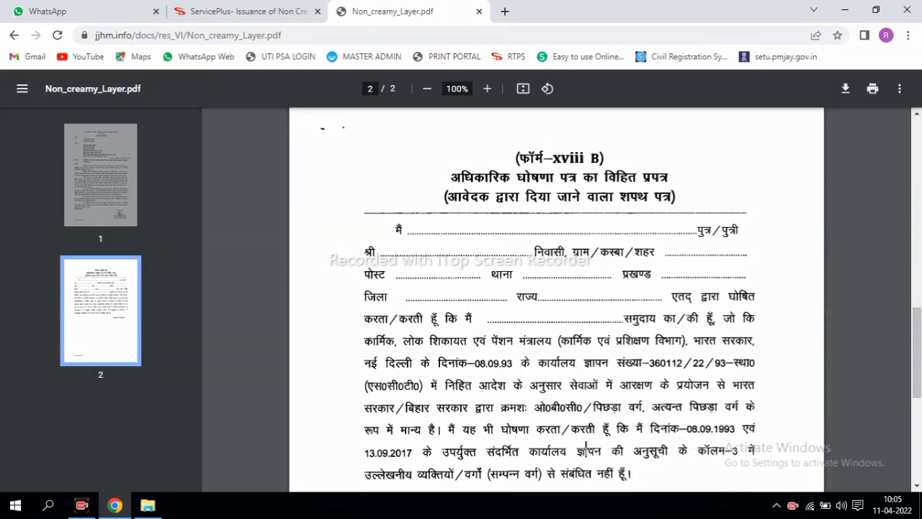
mouse_move(412, 219)
left_mouse_down()
mouse_move(569, 243)
mouse_move(667, 243)
left_mouse_up()
left_click_drag(373, 242, 529, 264)
left_click_drag(660, 244, 758, 264)
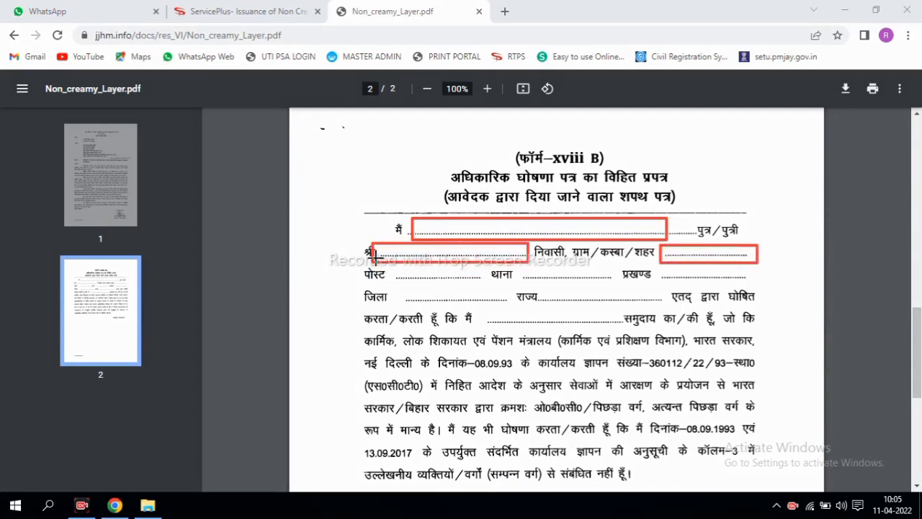
left_click_drag(388, 267, 458, 283)
left_click_drag(520, 267, 578, 287)
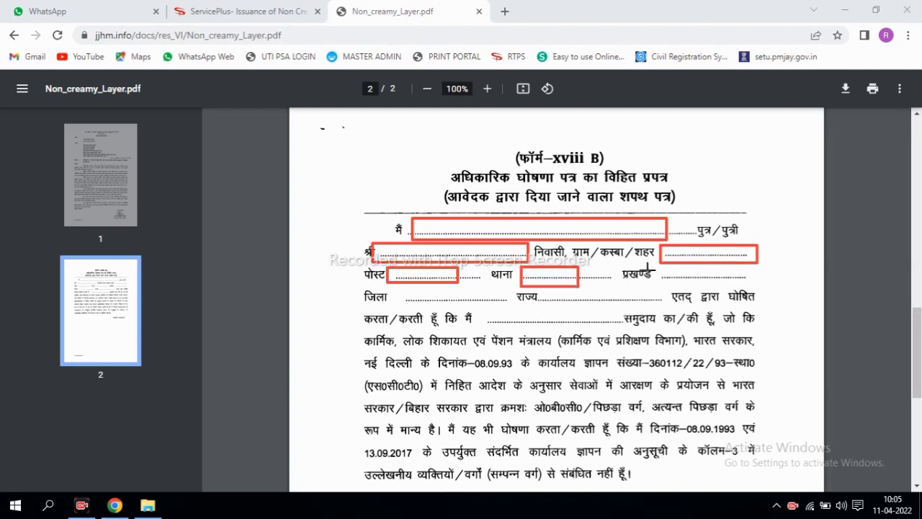
left_click_drag(657, 266, 710, 286)
left_click_drag(406, 287, 489, 307)
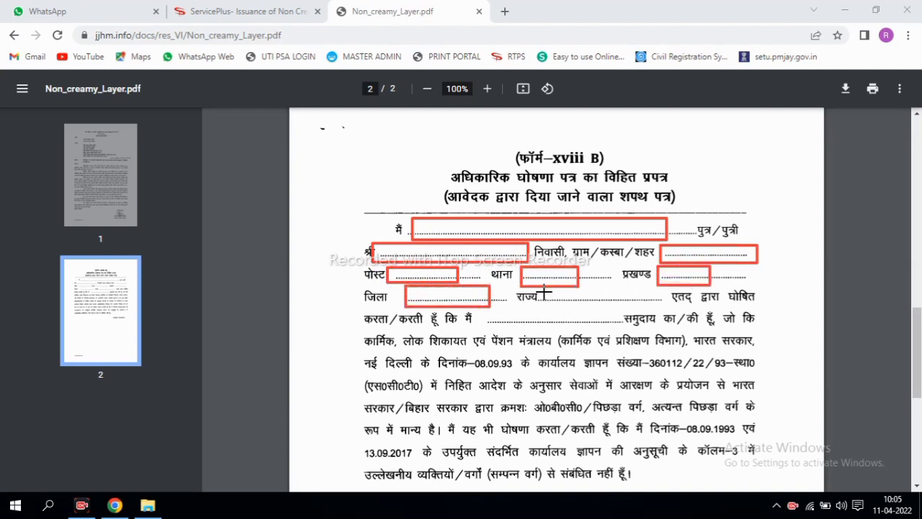
left_click_drag(548, 289, 624, 314)
left_click_drag(489, 312, 601, 332)
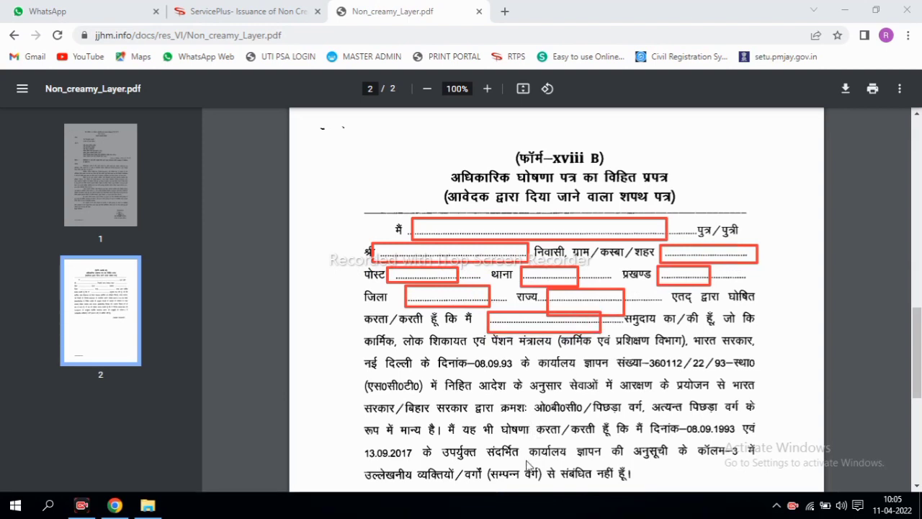
key("Escape")
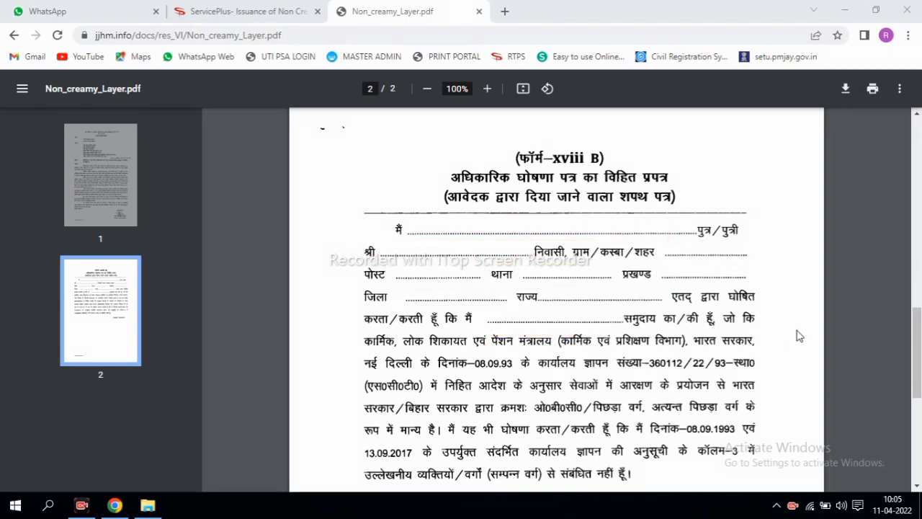
Step: Mark the deponent's signature line at the bottom of the affidavit
scroll(510, 481, "down", 3)
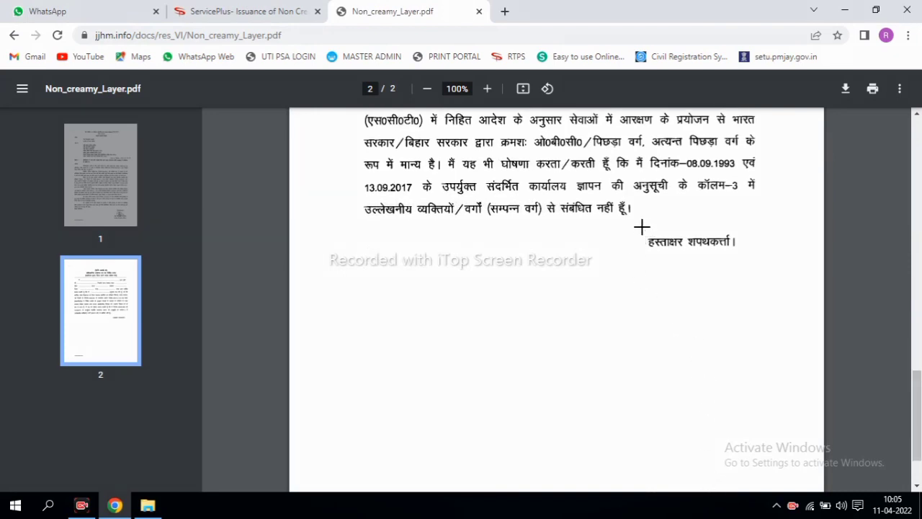
mouse_move(642, 216)
left_mouse_down()
mouse_move(677, 243)
mouse_move(742, 252)
left_mouse_up()
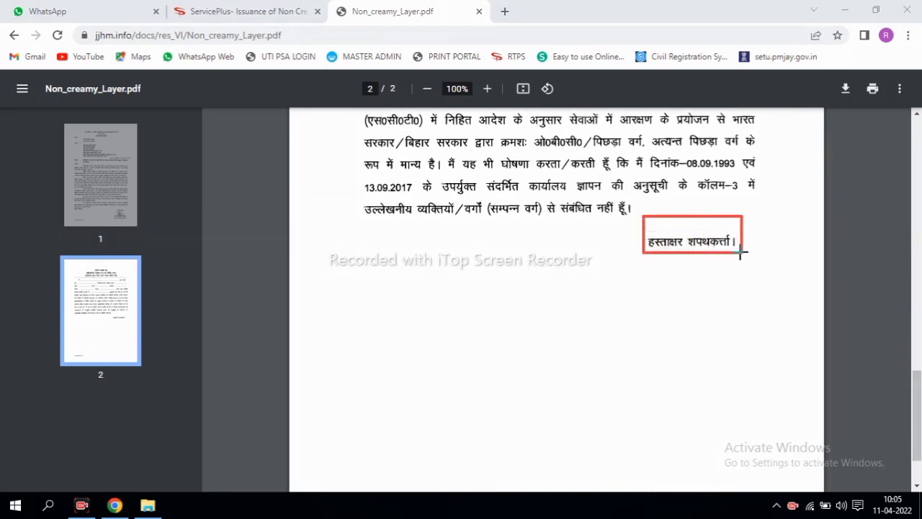
mouse_move(655, 217)
left_mouse_down()
mouse_move(693, 242)
mouse_move(695, 235)
left_mouse_up()
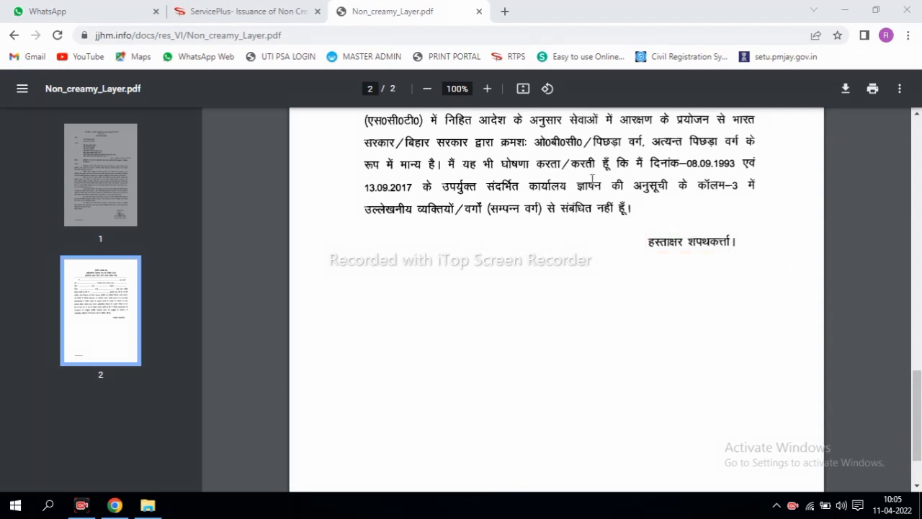
Step: Switch back to the ServicePlus tab and scroll the form to the top
left_click(259, 10)
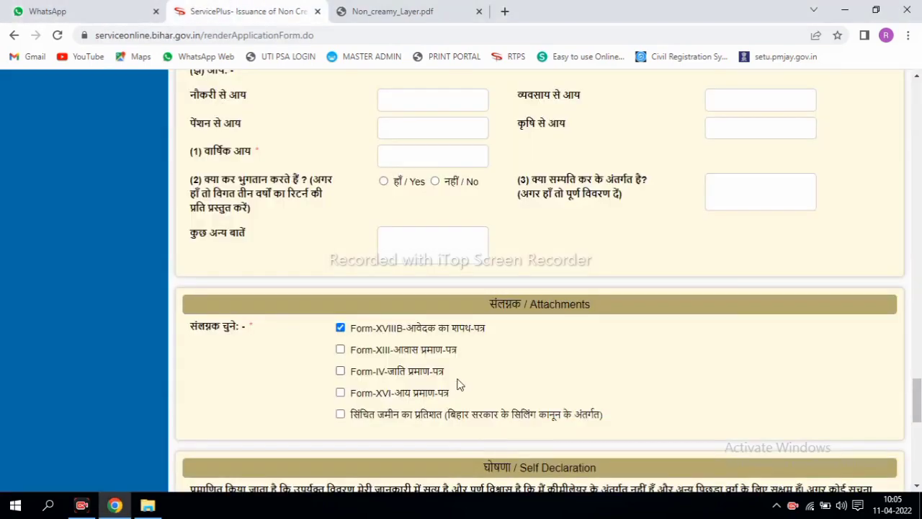
left_click_drag(917, 393, 913, 115)
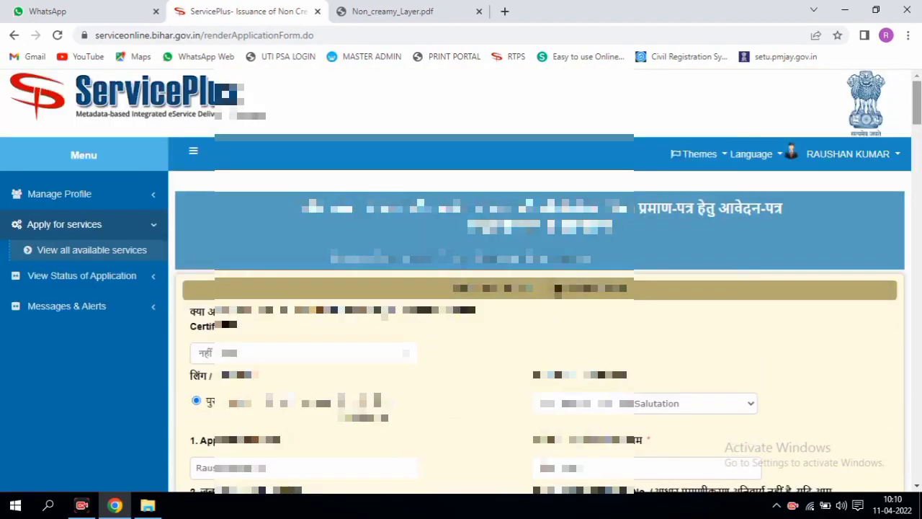
Step: Submit the filled form with Proceed and confirm the name and contact details check
left_click_drag(917, 104, 914, 392)
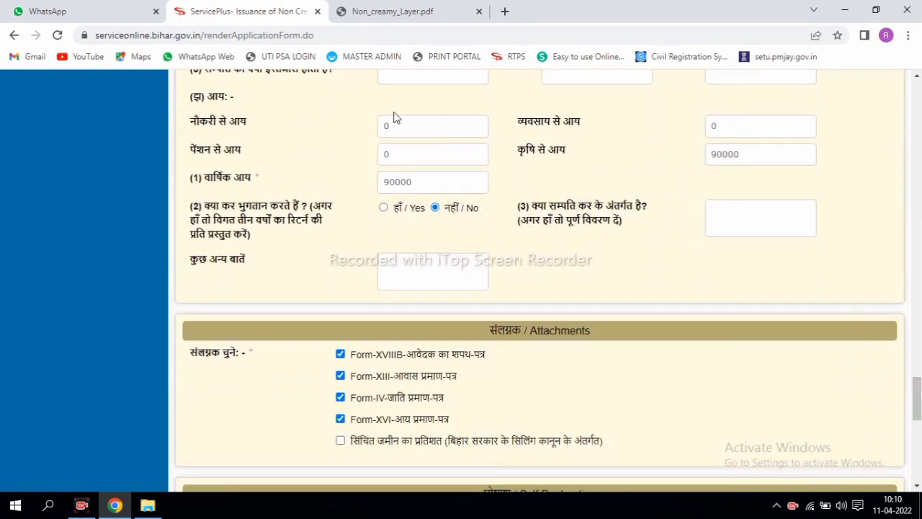
scroll(916, 396, "down", 2)
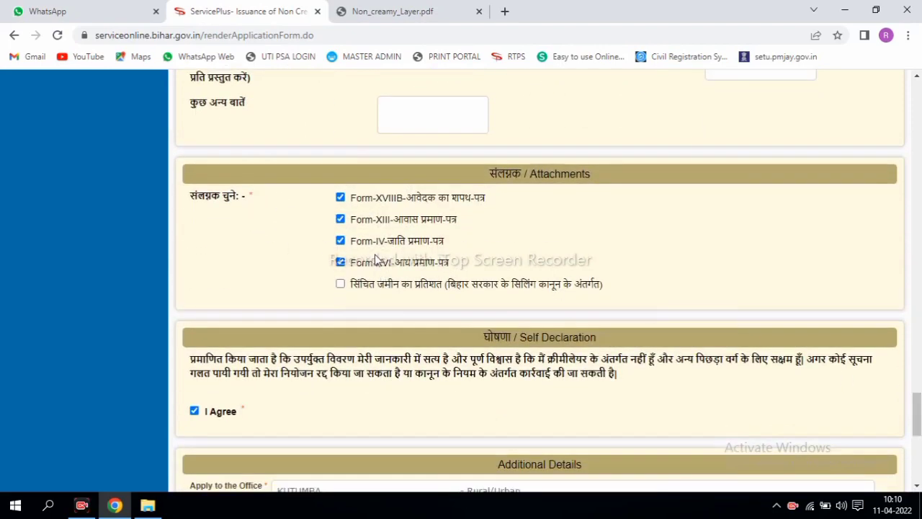
scroll(749, 372, "down", 6)
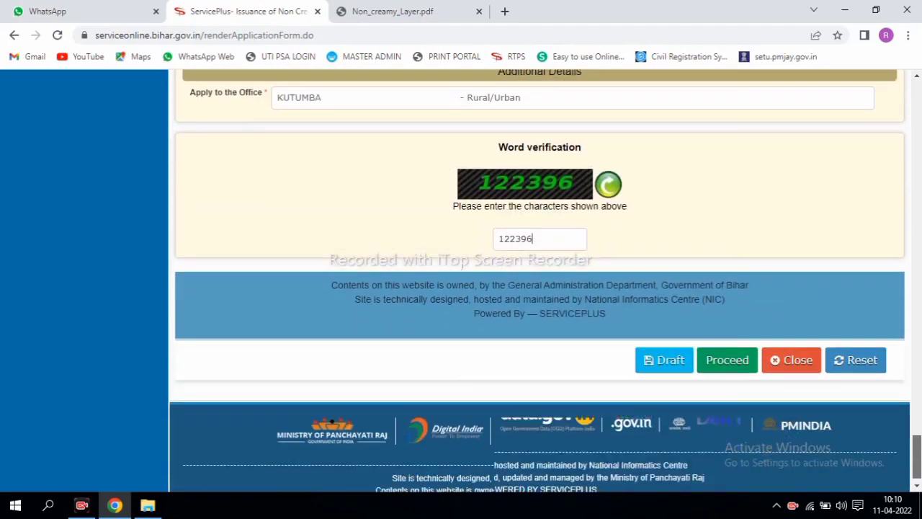
left_click(719, 331)
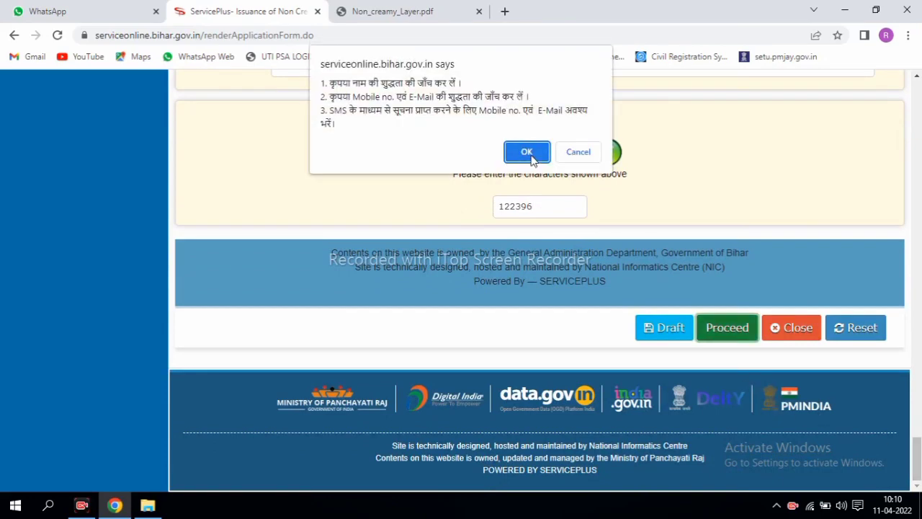
left_click(527, 152)
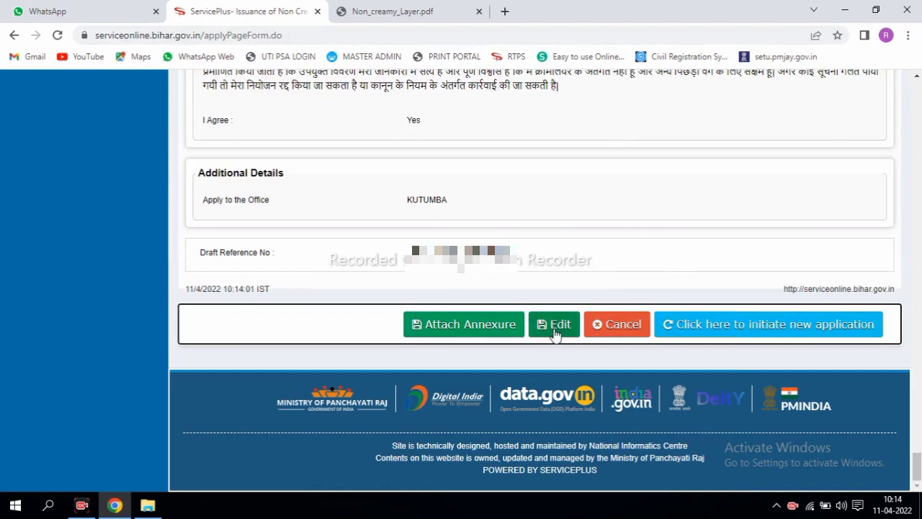
Step: Go to Attach Annexure from the draft preview page
left_click(456, 325)
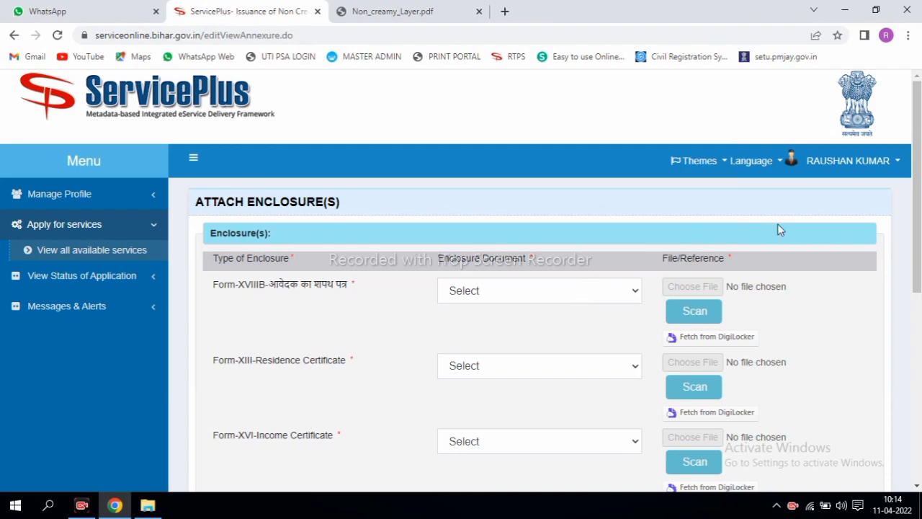
scroll(582, 223, "down", 2)
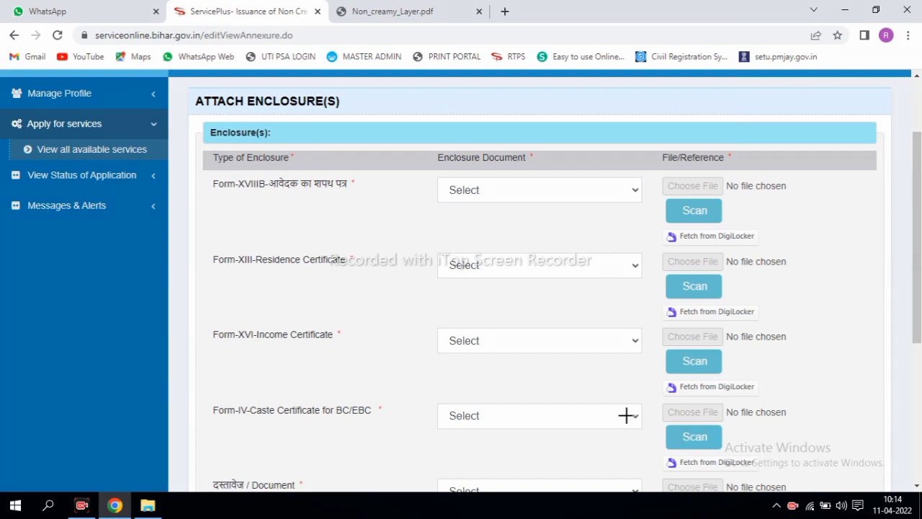
mouse_move(202, 175)
left_mouse_down()
mouse_move(319, 200)
mouse_move(368, 198)
left_mouse_up()
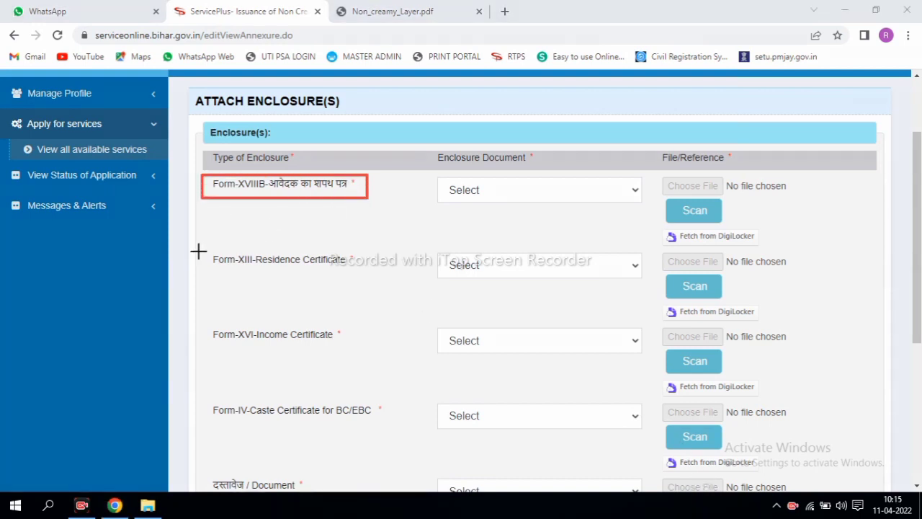
left_click_drag(200, 246, 365, 280)
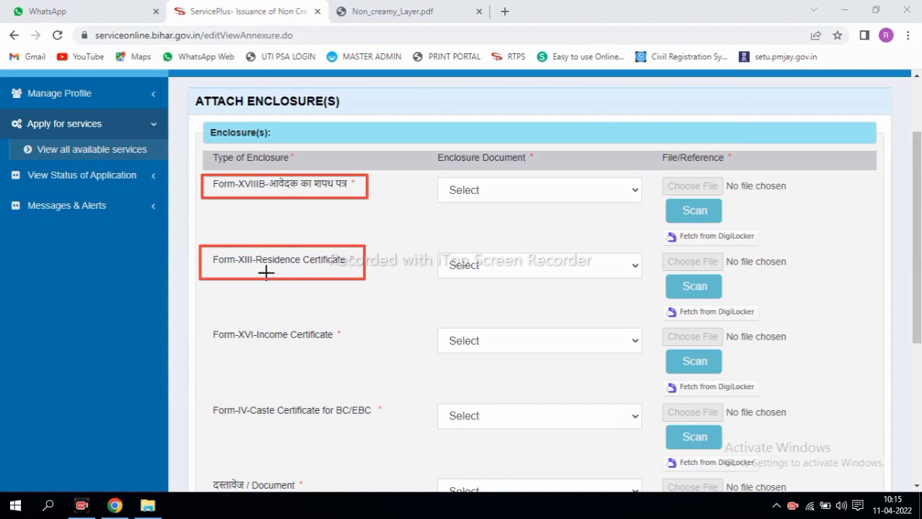
left_click_drag(209, 323, 365, 354)
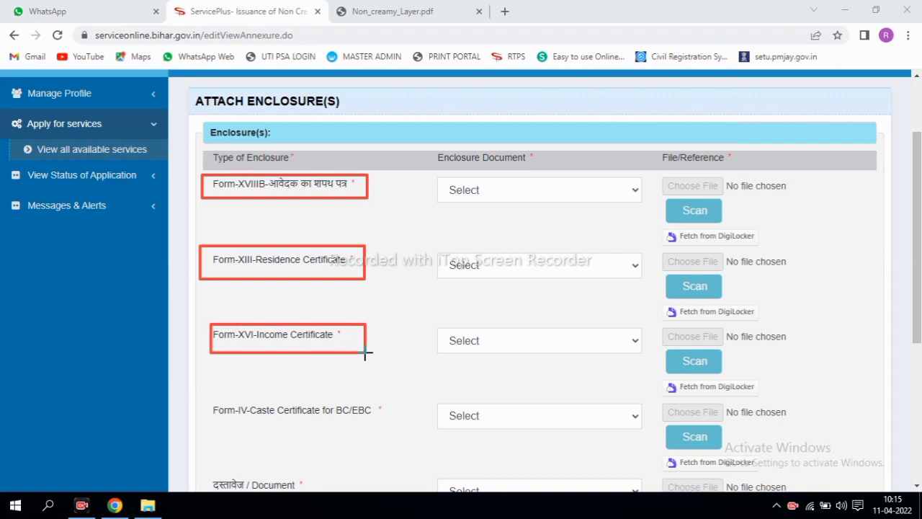
left_click_drag(195, 400, 388, 425)
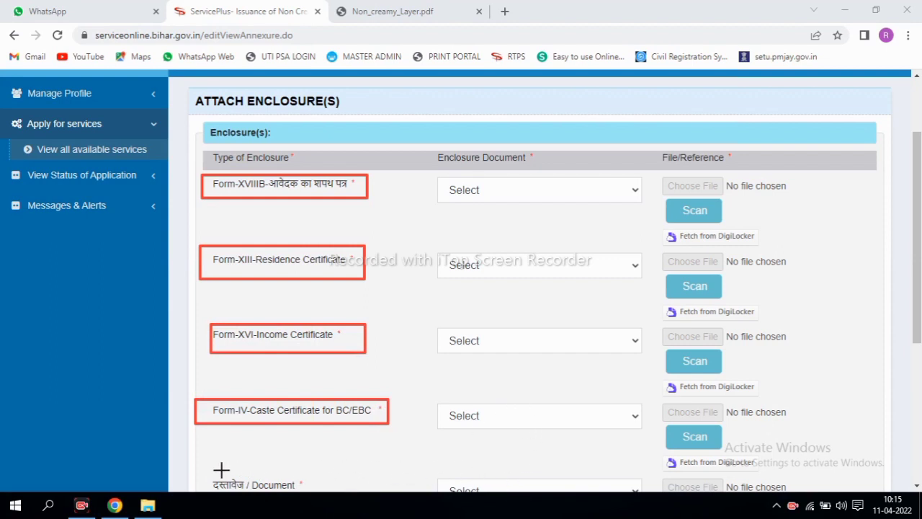
left_click_drag(208, 472, 343, 489)
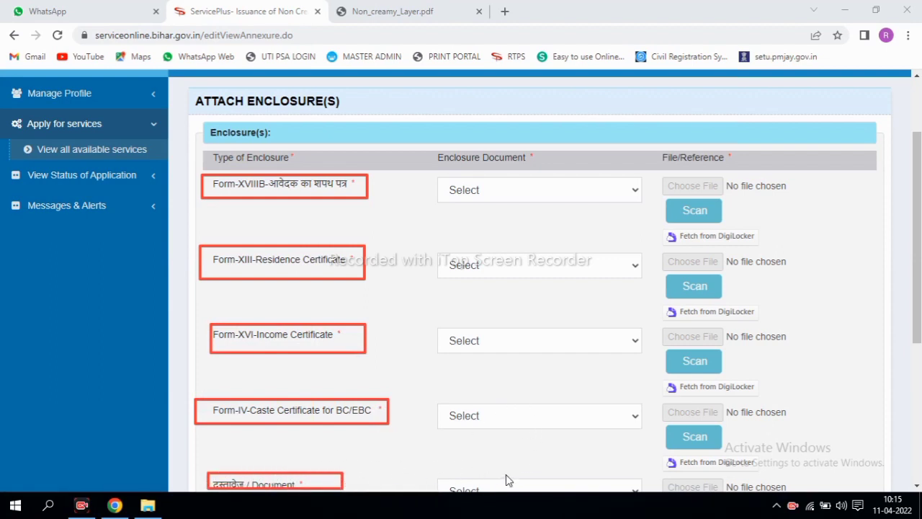
scroll(506, 481, "down", 3)
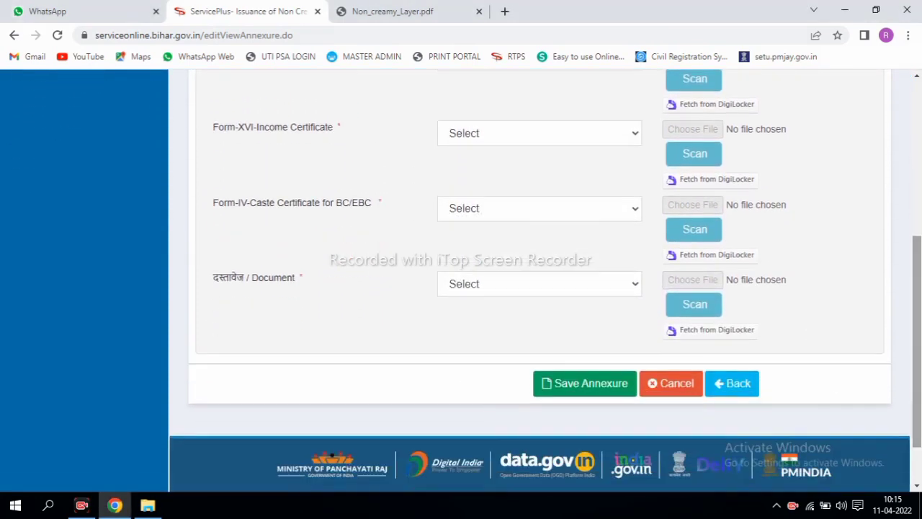
left_click_drag(199, 261, 274, 281)
left_click_drag(392, 256, 531, 312)
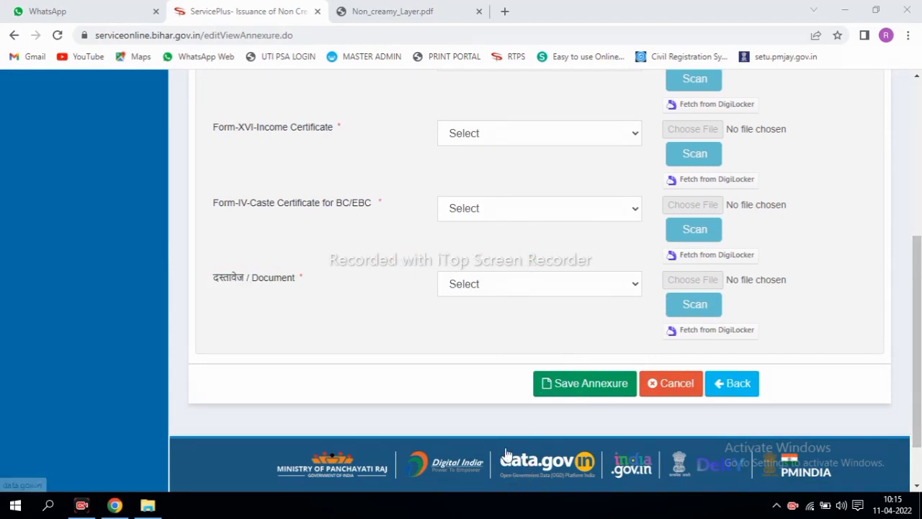
Step: Choose Aadhaar card as the identity document and Form-XVIIIB as the affidavit document
left_click(511, 285)
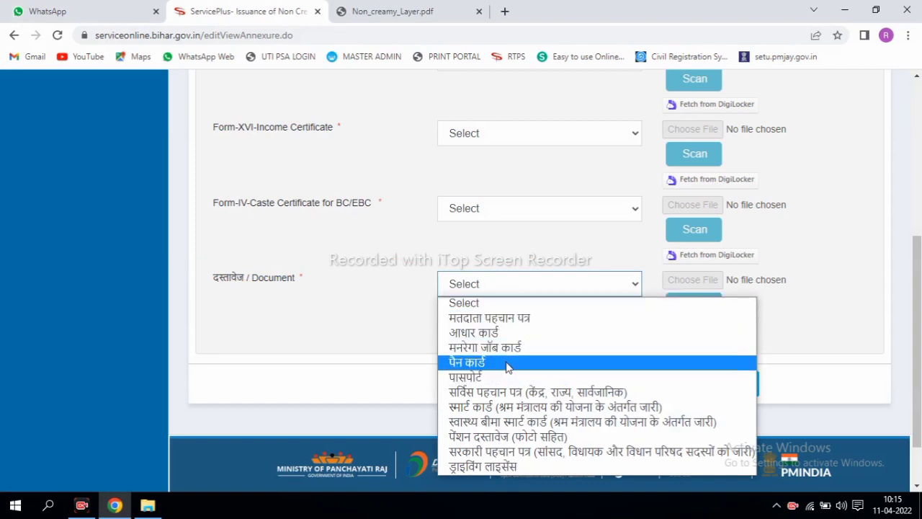
left_click(504, 333)
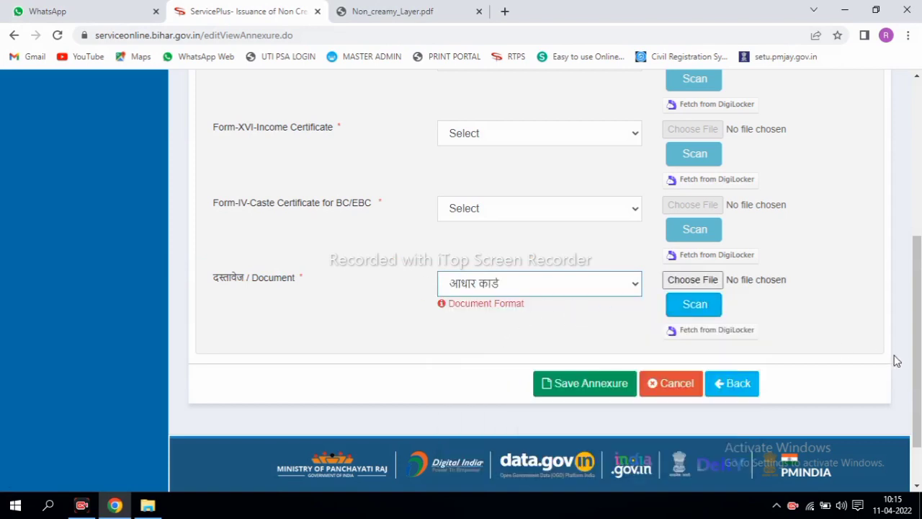
left_click_drag(918, 358, 919, 280)
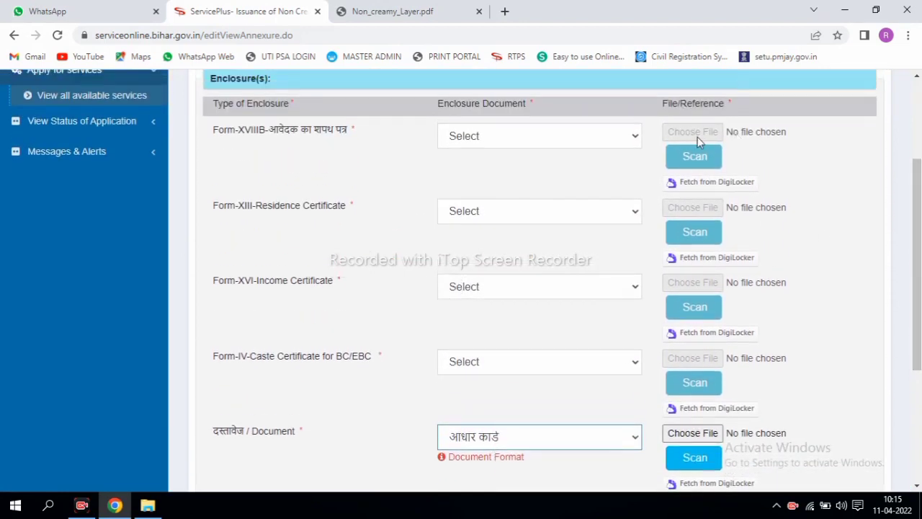
left_click(546, 134)
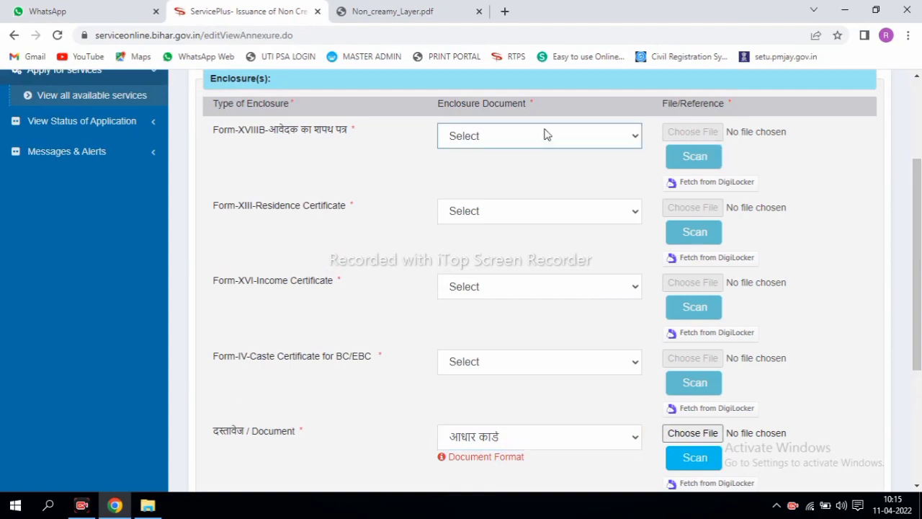
left_click(522, 137)
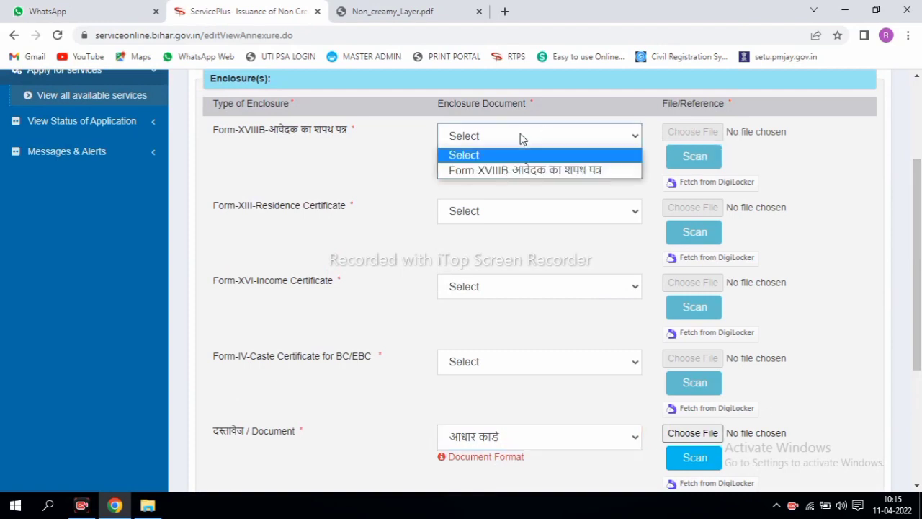
left_click(513, 171)
Step: Set the residence, income and caste certificate document types and save the annexure
left_click(513, 214)
left_click(503, 245)
left_click(504, 287)
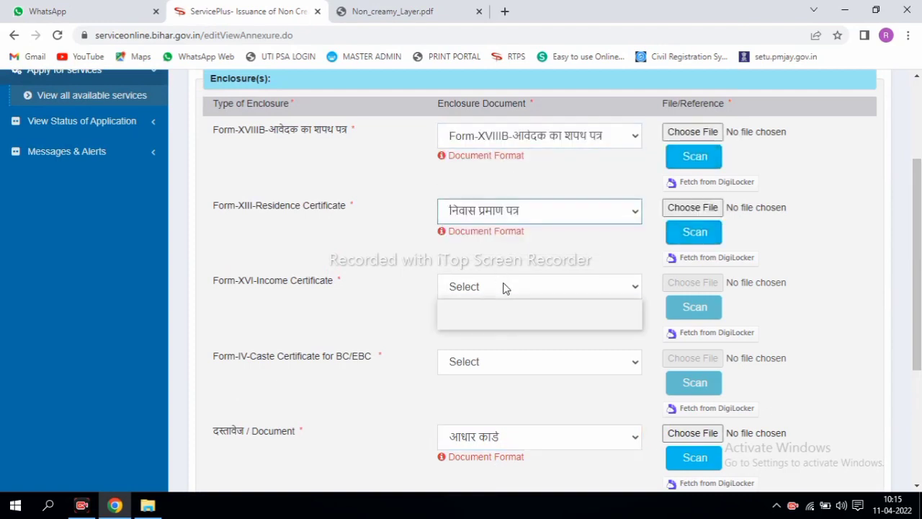
left_click(495, 321)
left_click(494, 362)
left_click(497, 394)
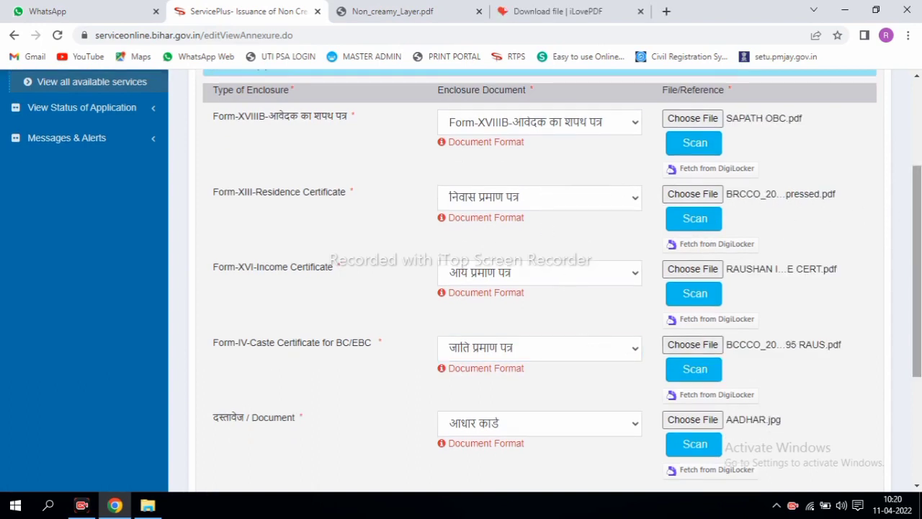
scroll(706, 362, "down", 2)
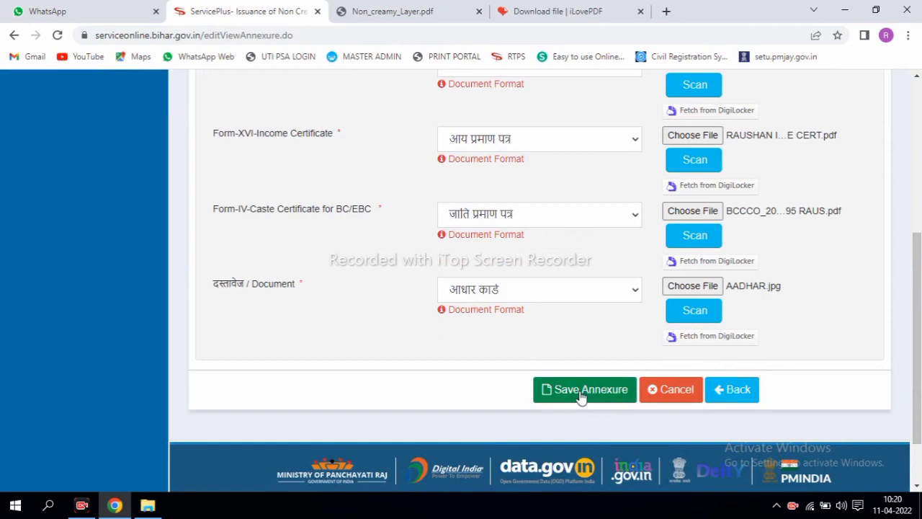
left_click(580, 395)
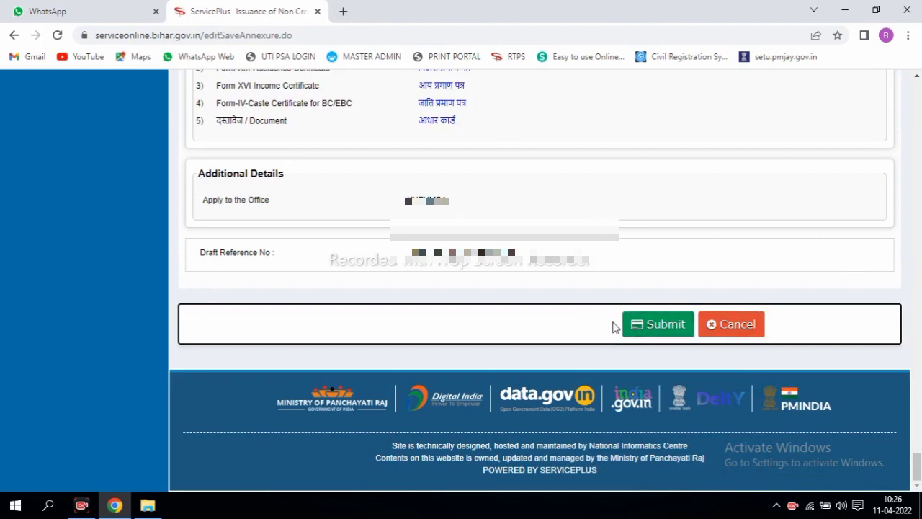
Step: Submit the completed Non Creamy Layer application to get its acknowledgement dated 11/04/2022
left_click(662, 325)
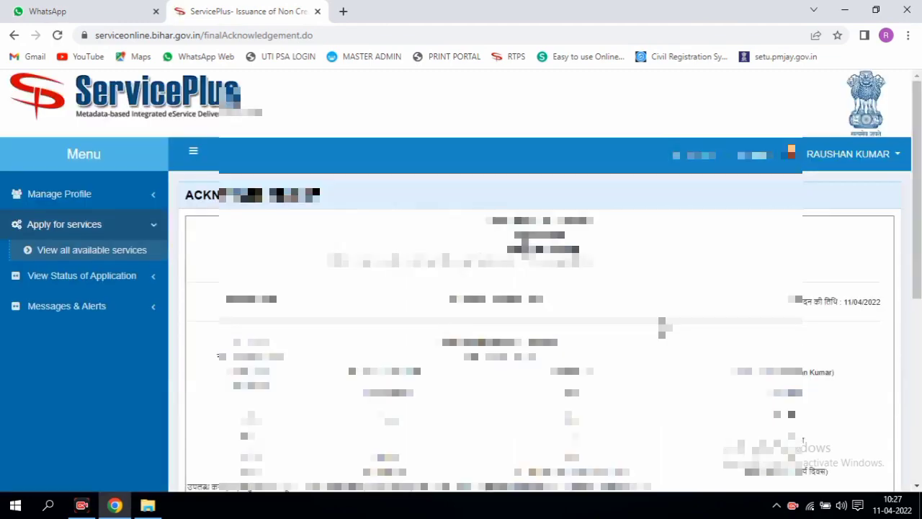
scroll(918, 239, "down", 2)
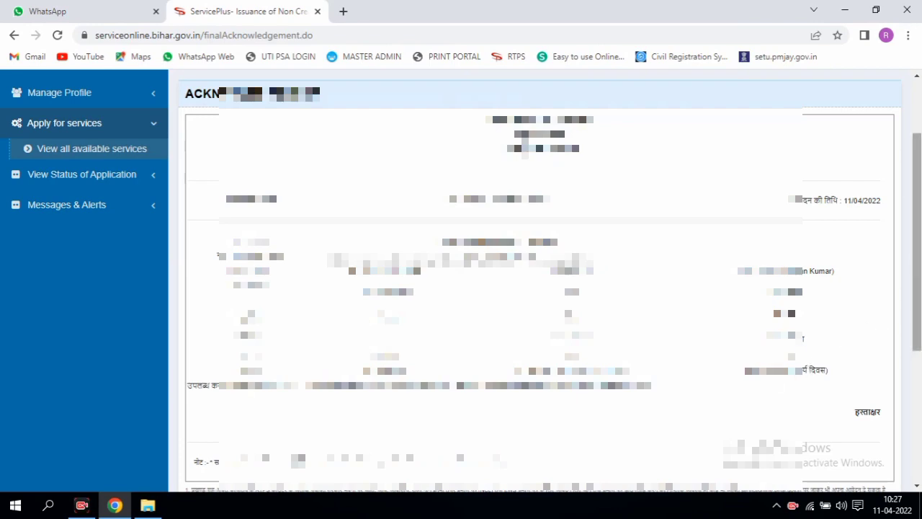
scroll(540, 281, "down", 1)
scroll(540, 281, "down", 1)
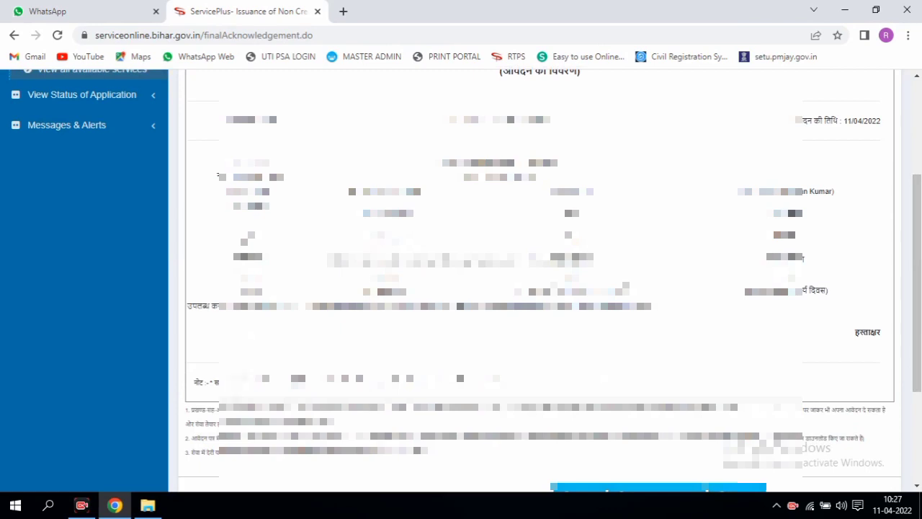
scroll(920, 258, "up", 1)
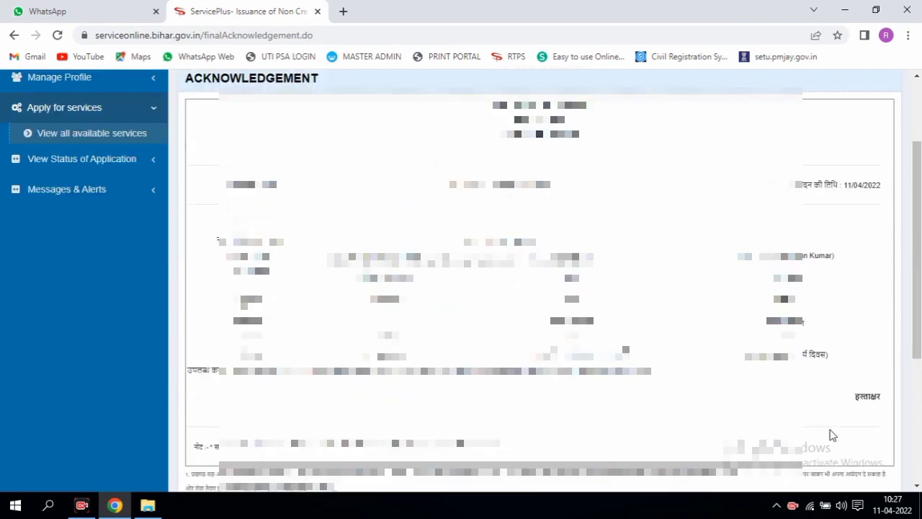
left_click_drag(784, 363, 830, 366)
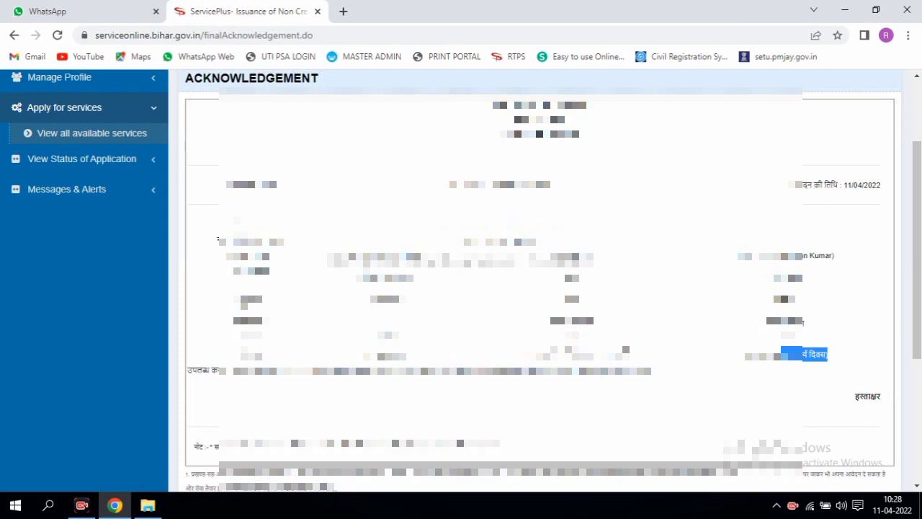
scroll(534, 288, "down", 1)
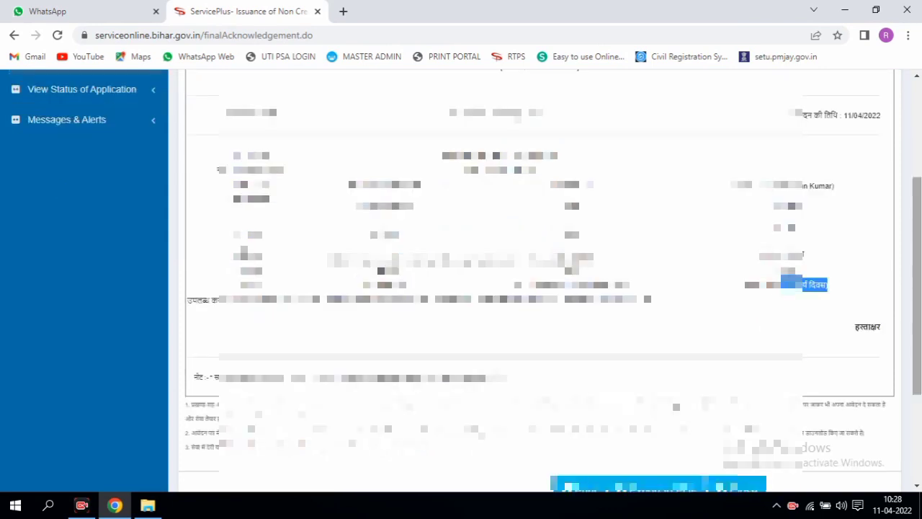
scroll(533, 288, "down", 1)
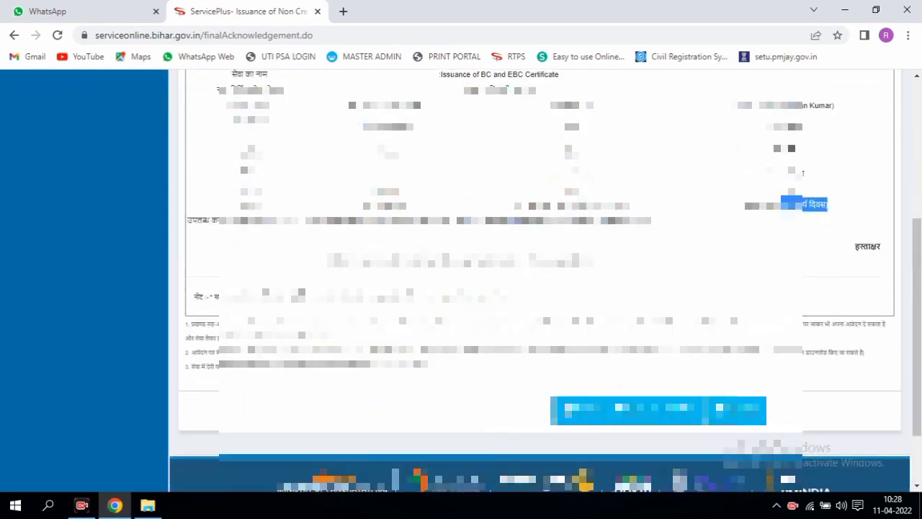
Step: Save the one-page acknowledgement as a PDF through the print dialog
left_click(582, 418)
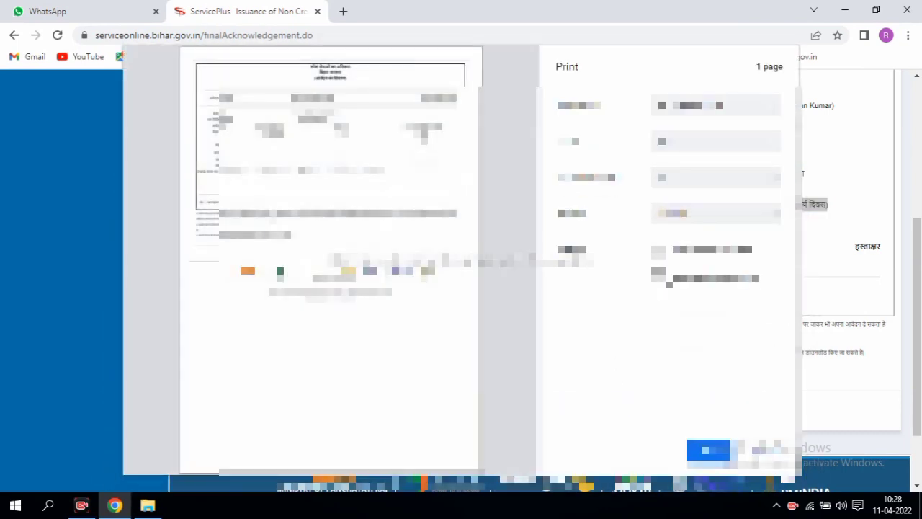
left_click(706, 450)
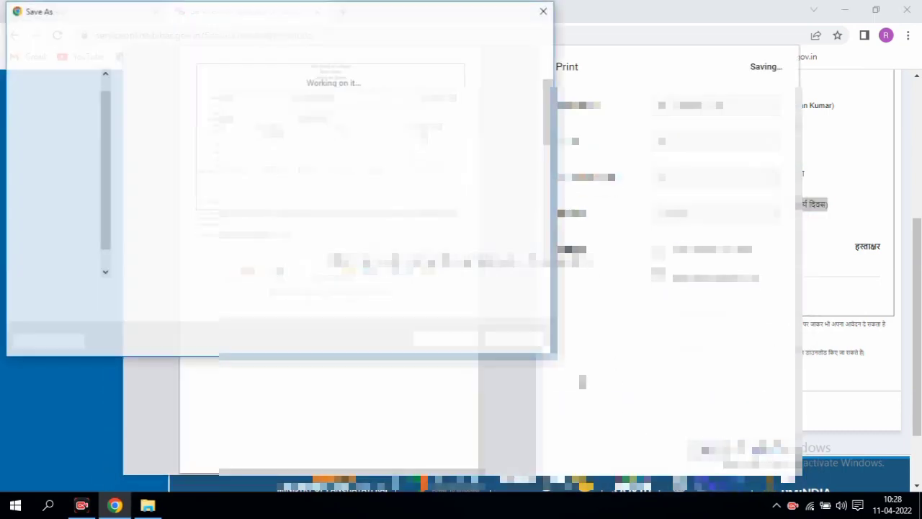
left_click(443, 338)
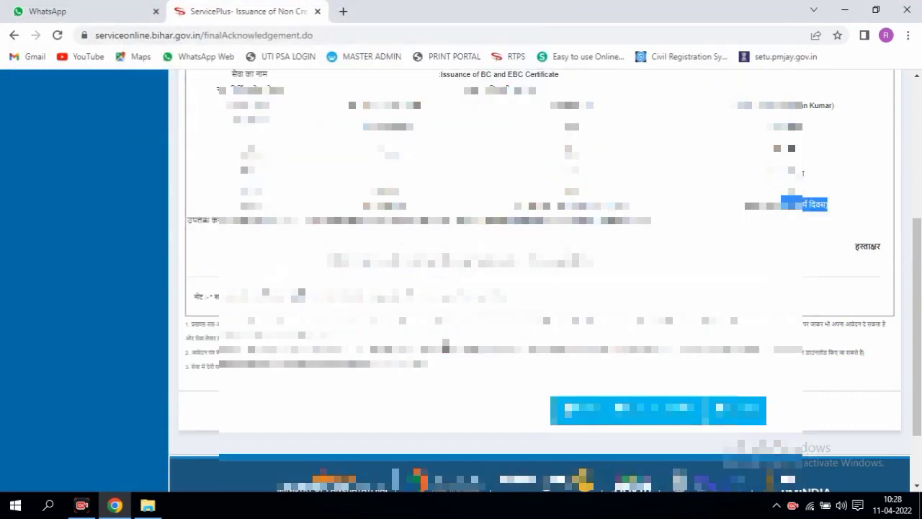
scroll(540, 288, "up", 2)
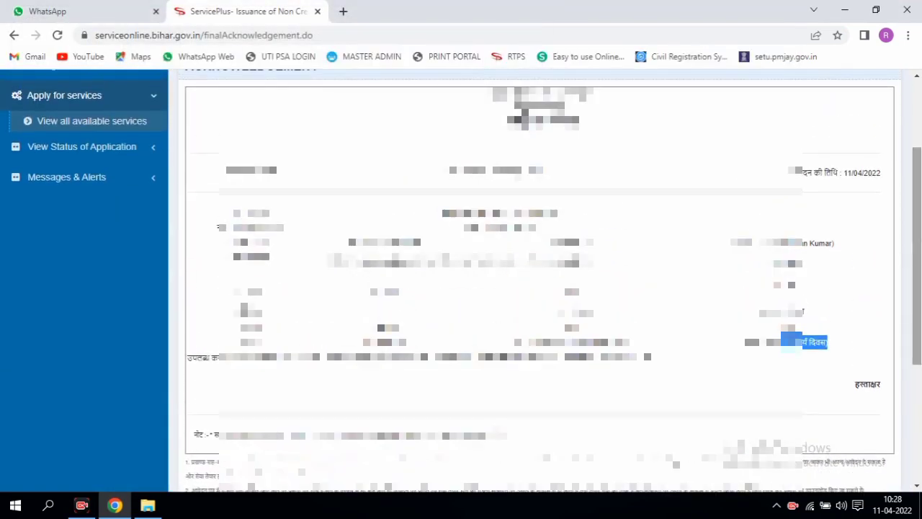